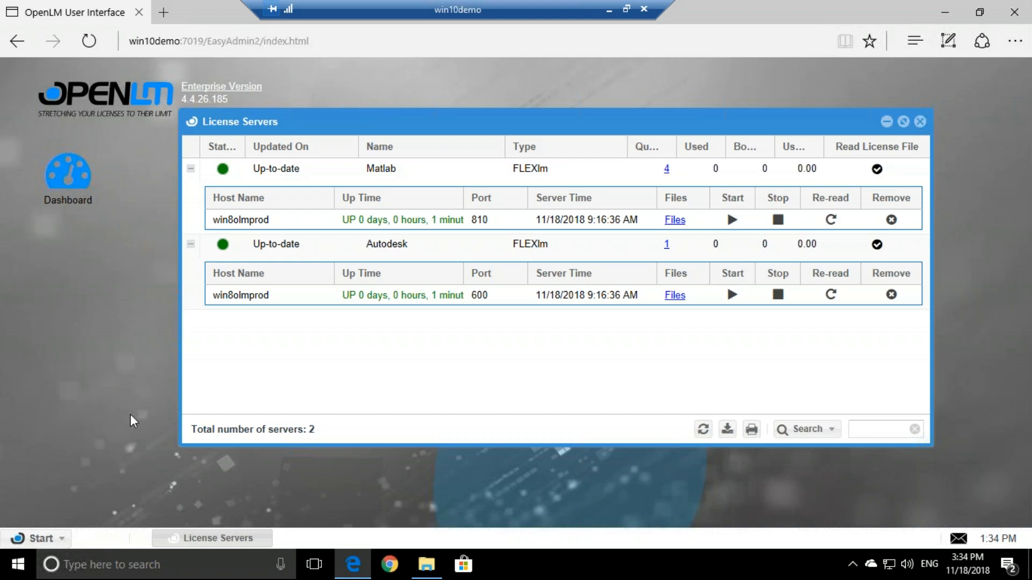
- Examine the OpenLM License feature list in Administration for the Active_Agent and Actual_Usage entries, then close it
click(43, 542)
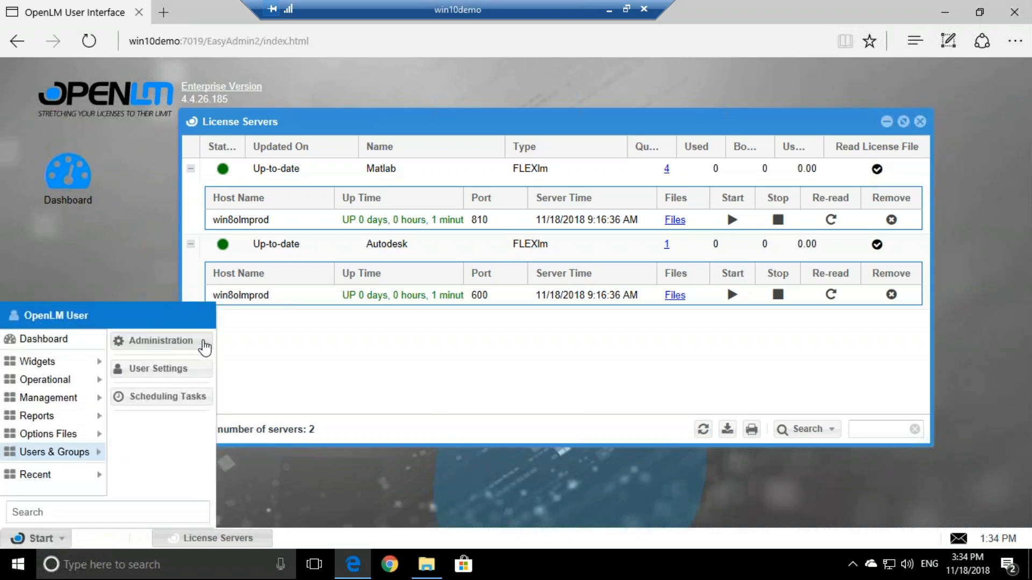
click(204, 344)
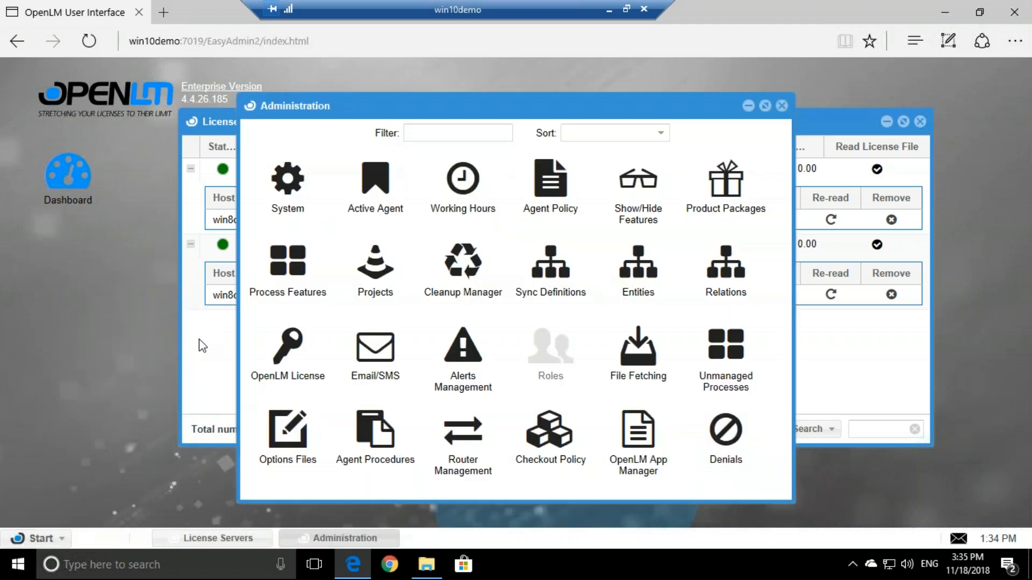
click(316, 358)
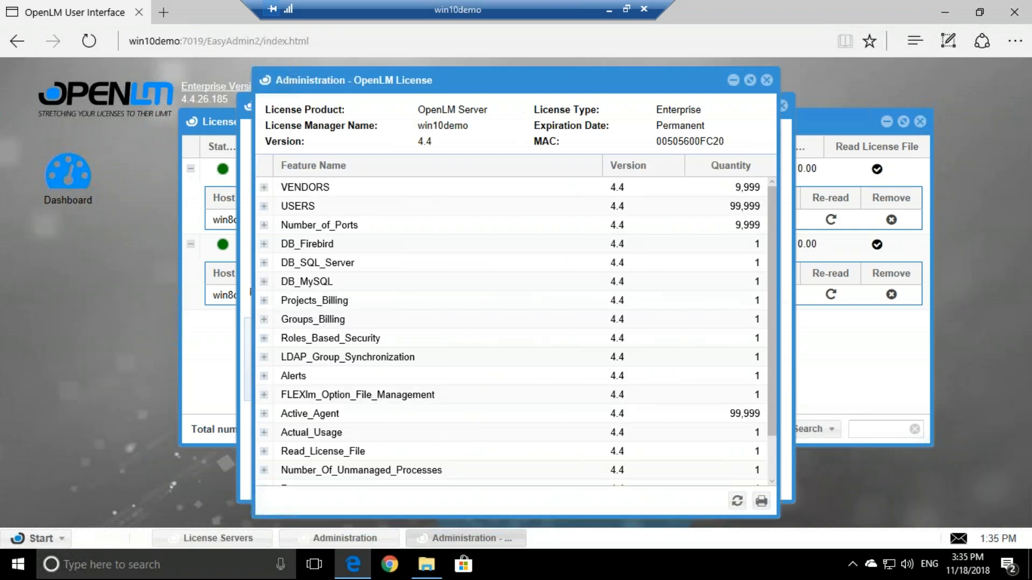
scroll(476, 309, down, 1)
scroll(462, 322, up, 1)
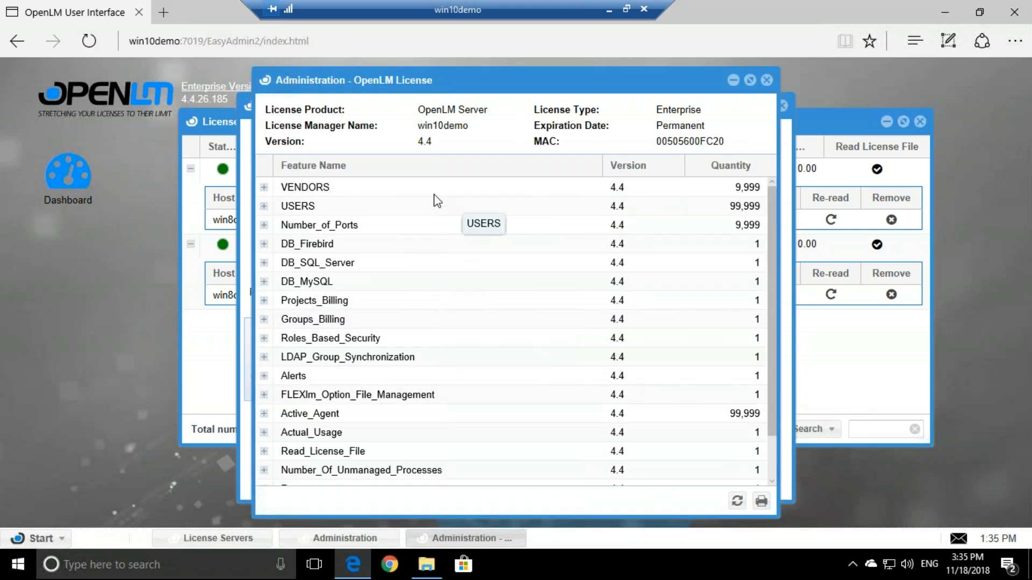
scroll(353, 212, down, 1)
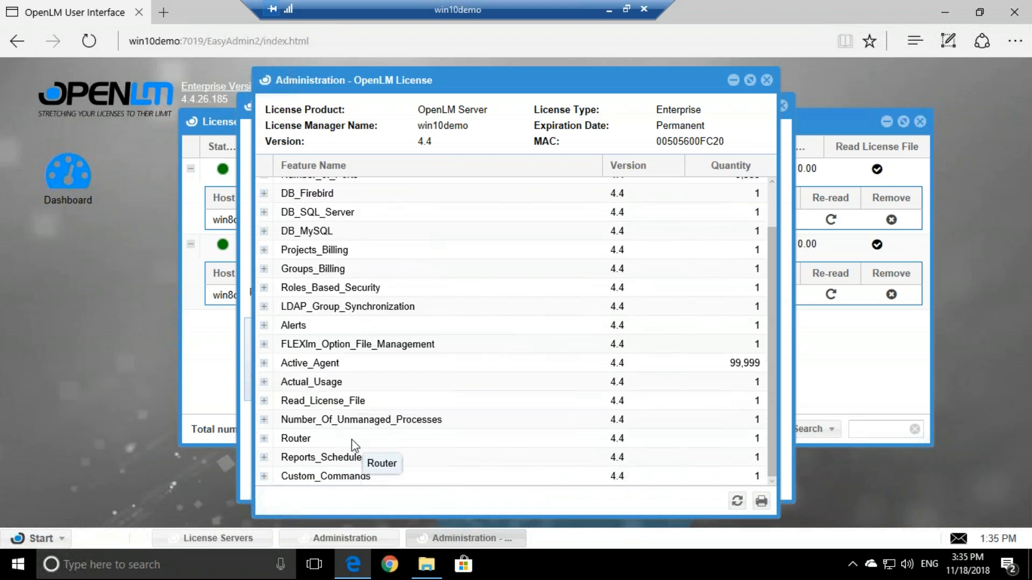
click(331, 371)
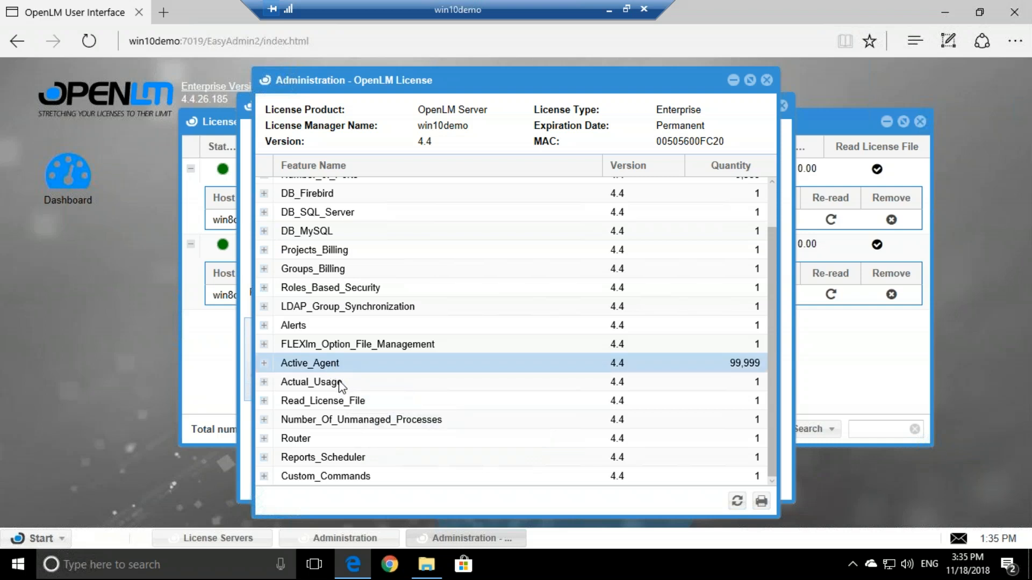
click(339, 385)
click(336, 366)
click(338, 388)
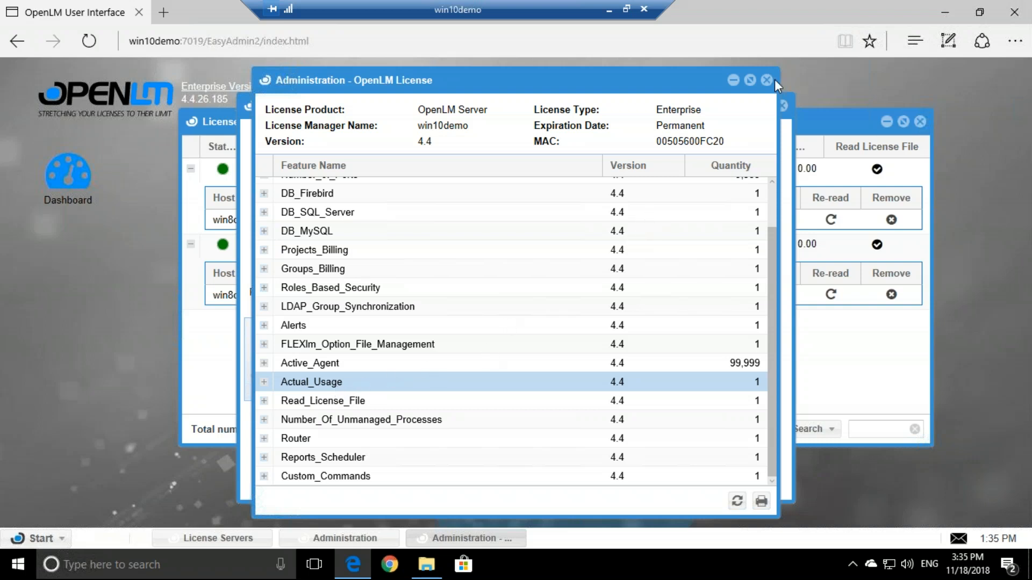
click(330, 364)
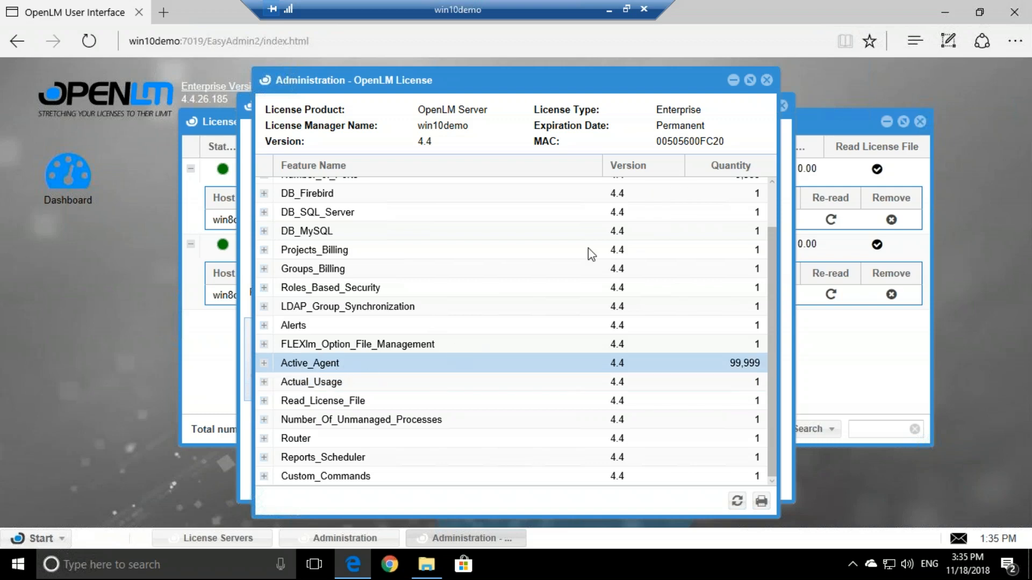
click(768, 82)
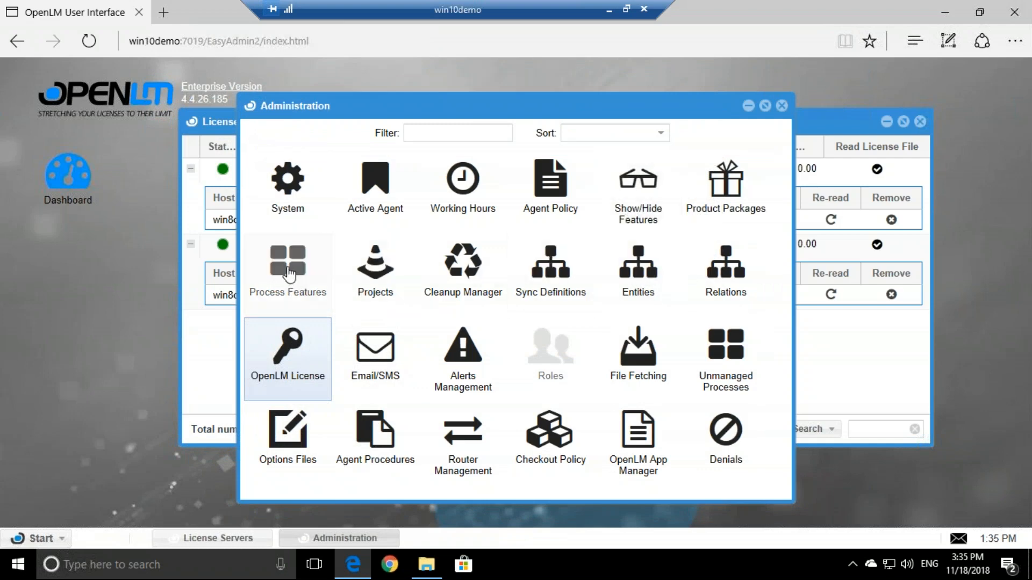
- Open the Process Features administration and examine the predefined processes, including the features assigned to the NX and MATLAB processes
click(289, 273)
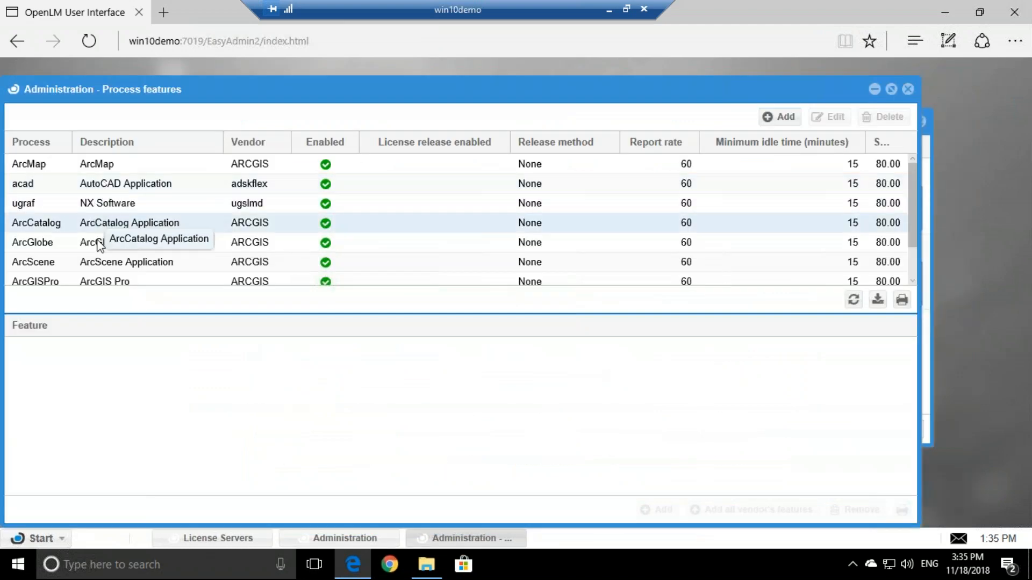
scroll(99, 250, down, 2)
scroll(103, 237, up, 2)
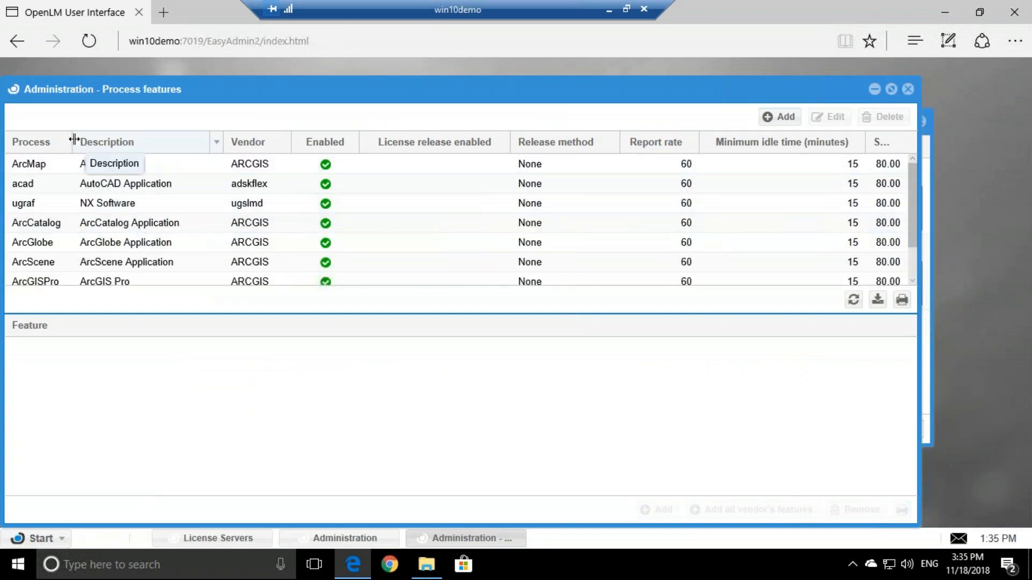
click(93, 187)
click(90, 199)
scroll(75, 247, down, 2)
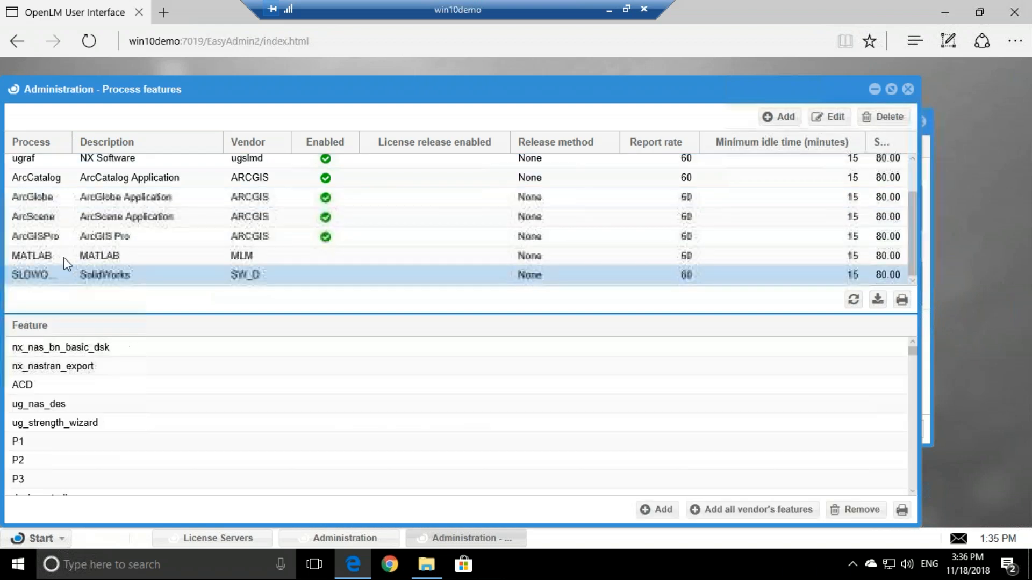
click(69, 257)
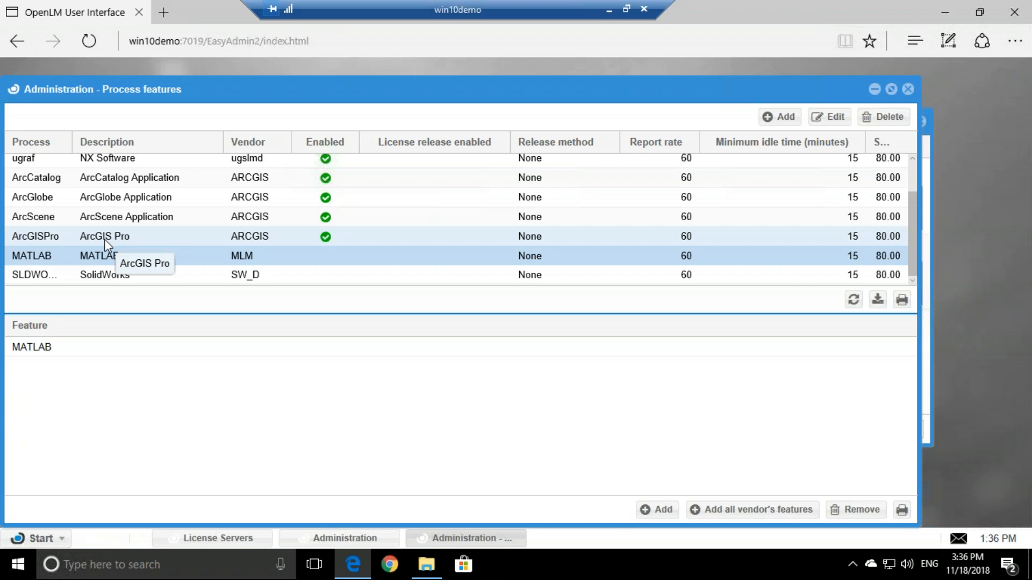
scroll(116, 223, up, 2)
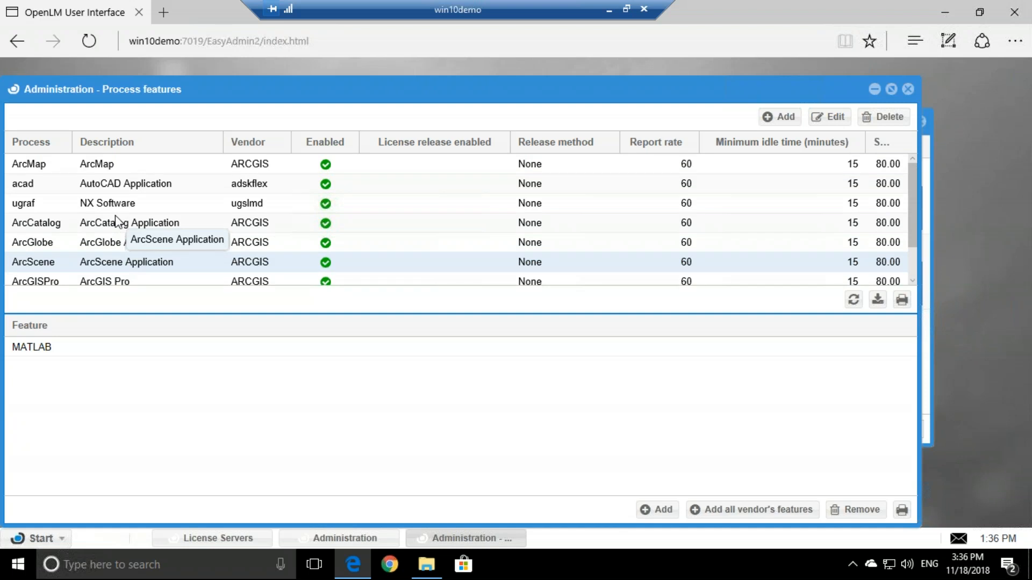
- Add all features of the ugslmd vendor to the ugraf process and look through its feature list
click(67, 204)
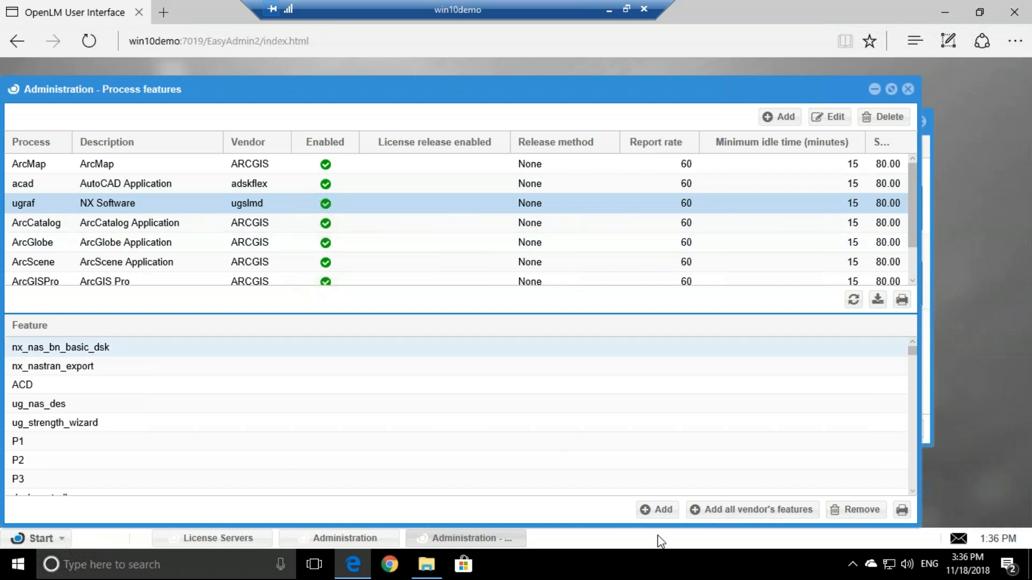
click(754, 511)
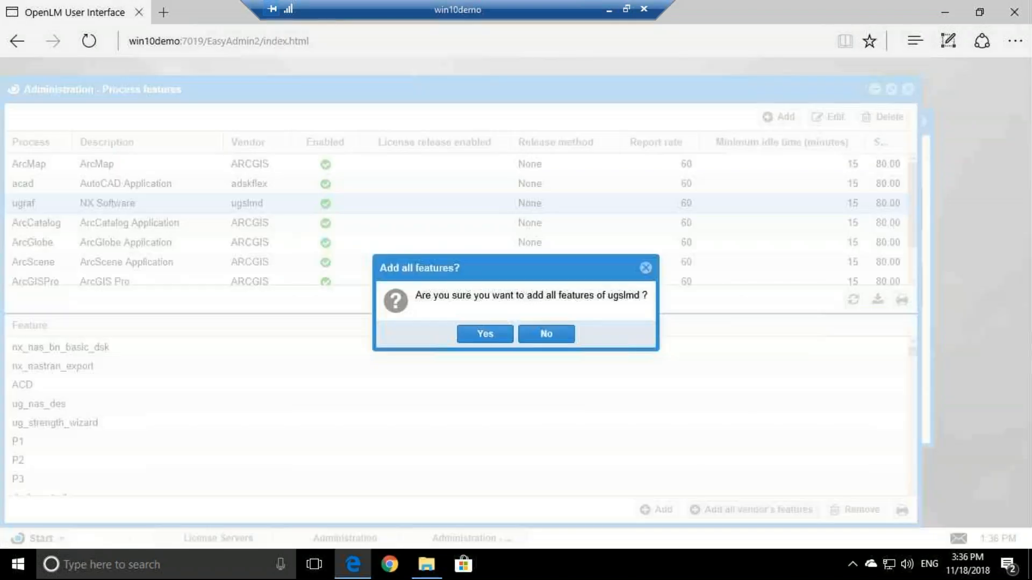
click(491, 339)
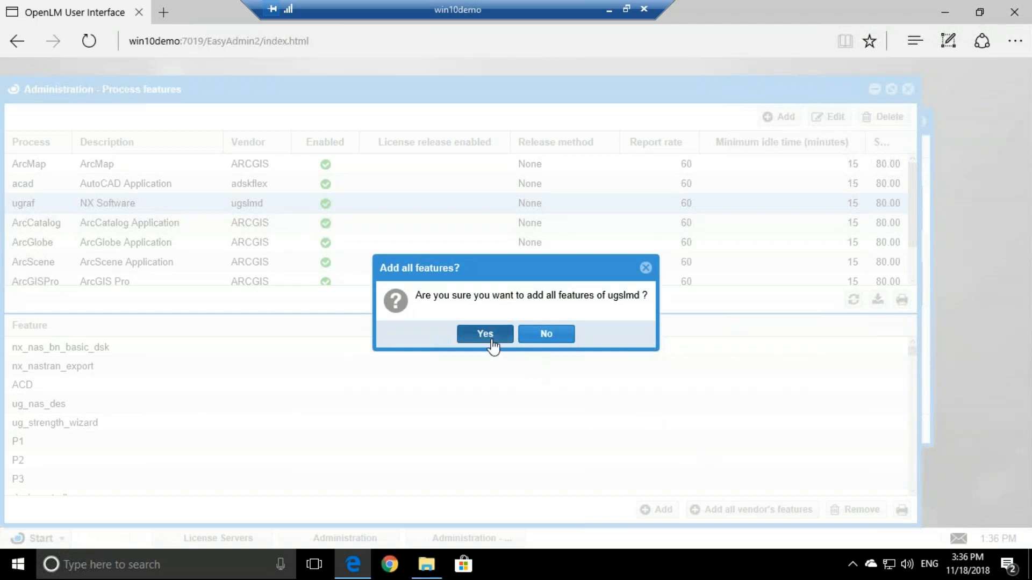
scroll(170, 369, down, 2)
scroll(169, 370, down, 10)
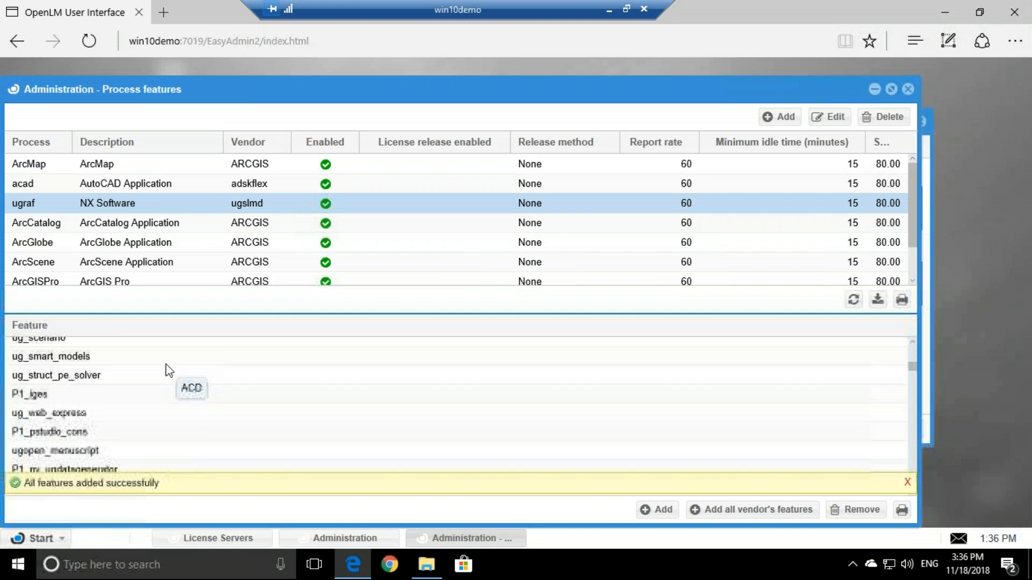
scroll(169, 369, down, 10)
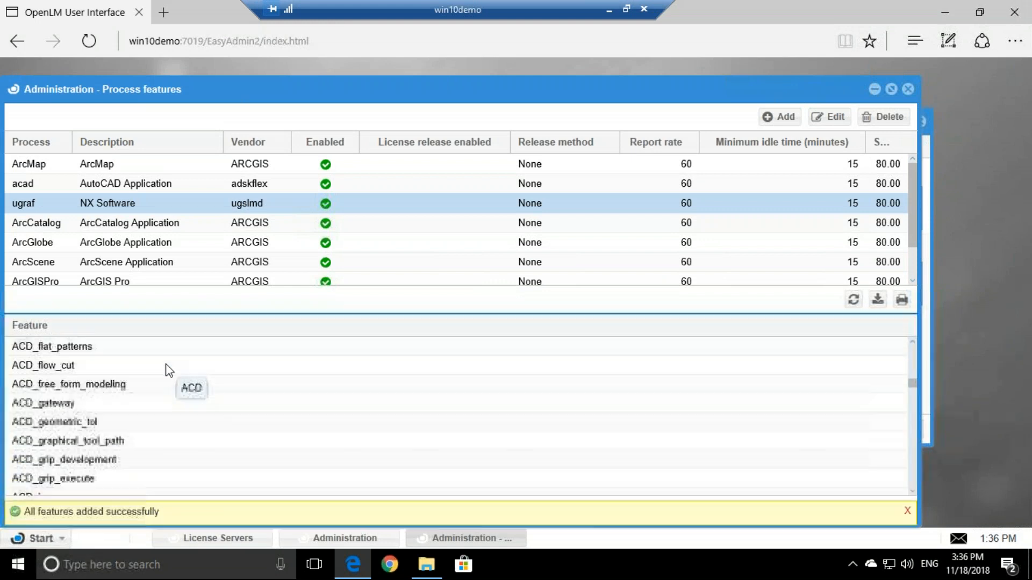
scroll(170, 369, down, 8)
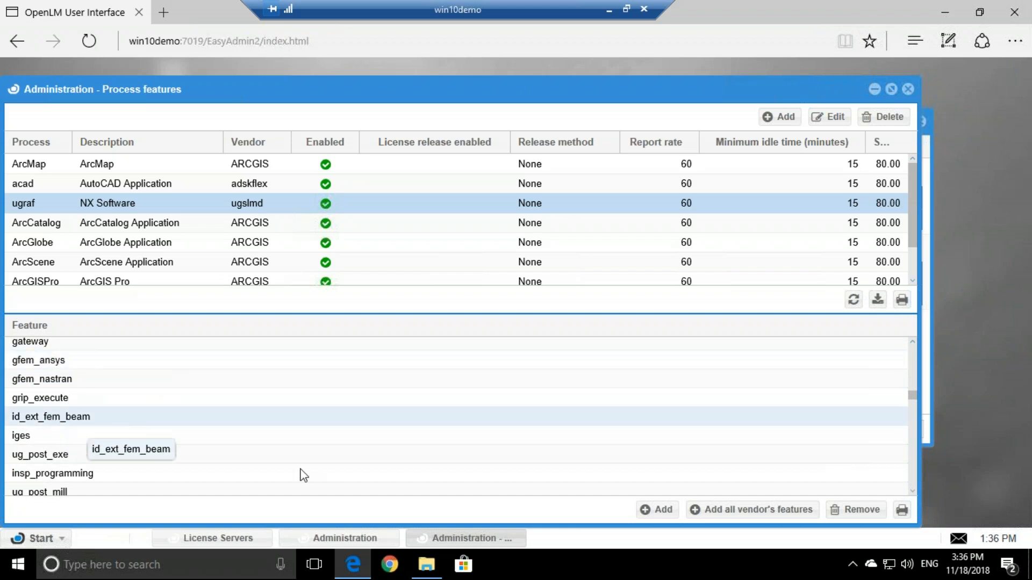
click(666, 513)
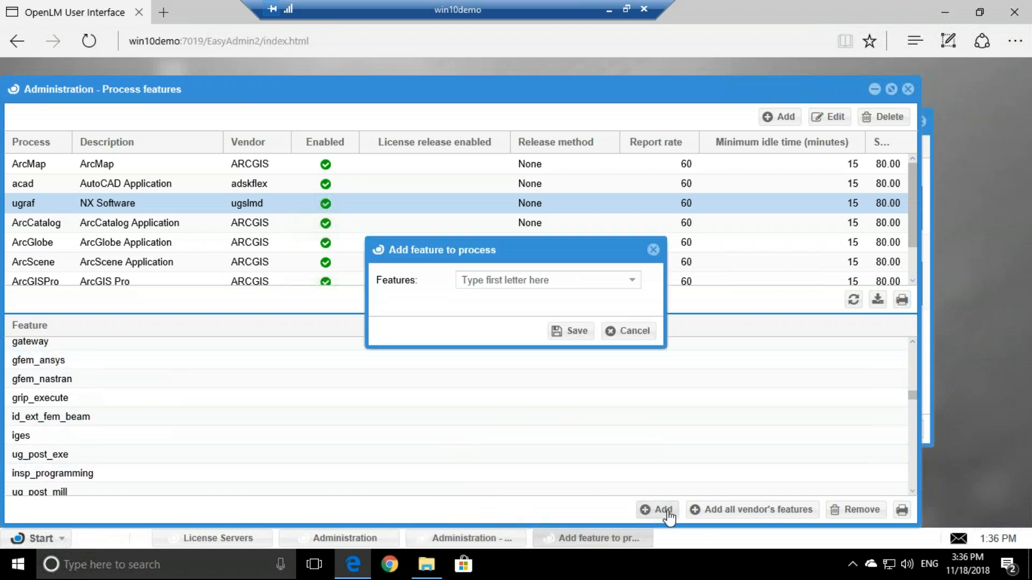
click(610, 281)
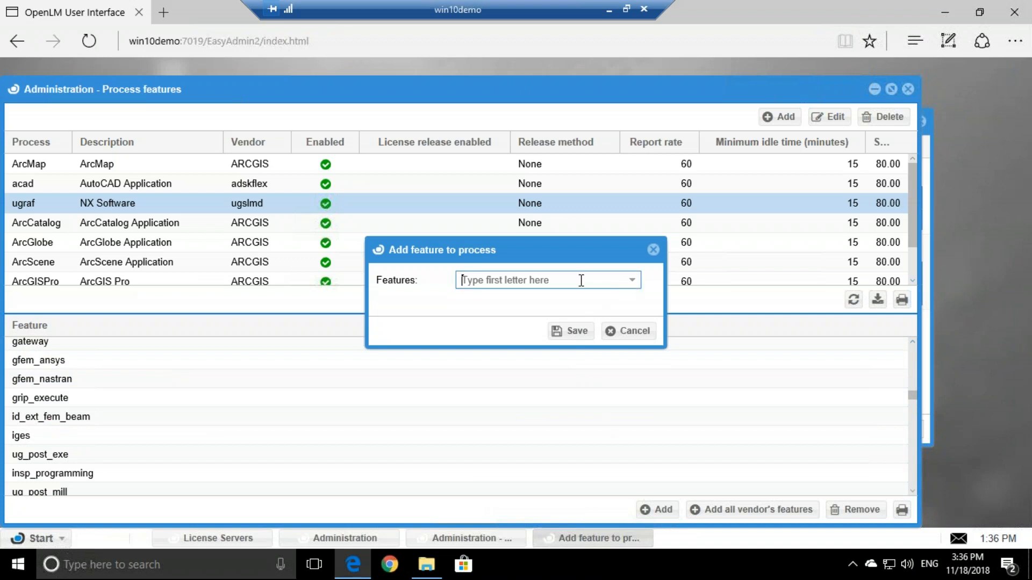
text(dfgsdgf)
key(BackSpace)
key(BackSpace)
key(BackSpace)
key(BackSpace)
key(BackSpace)
key(BackSpace)
key(BackSpace)
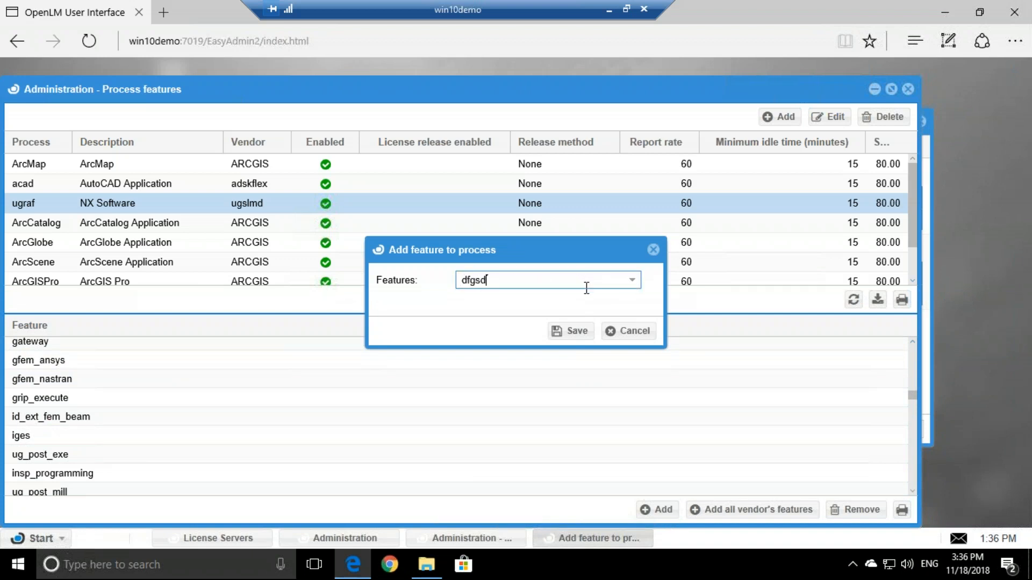
click(642, 331)
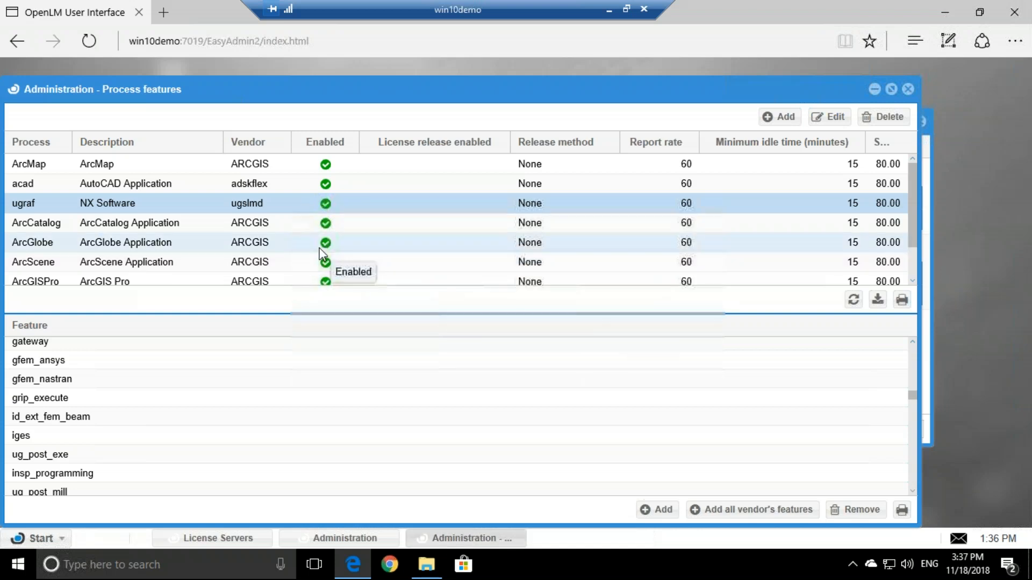
- Open the ugraf process for editing and review its process name, description, vendor choices and Enabled setting
double_click(65, 208)
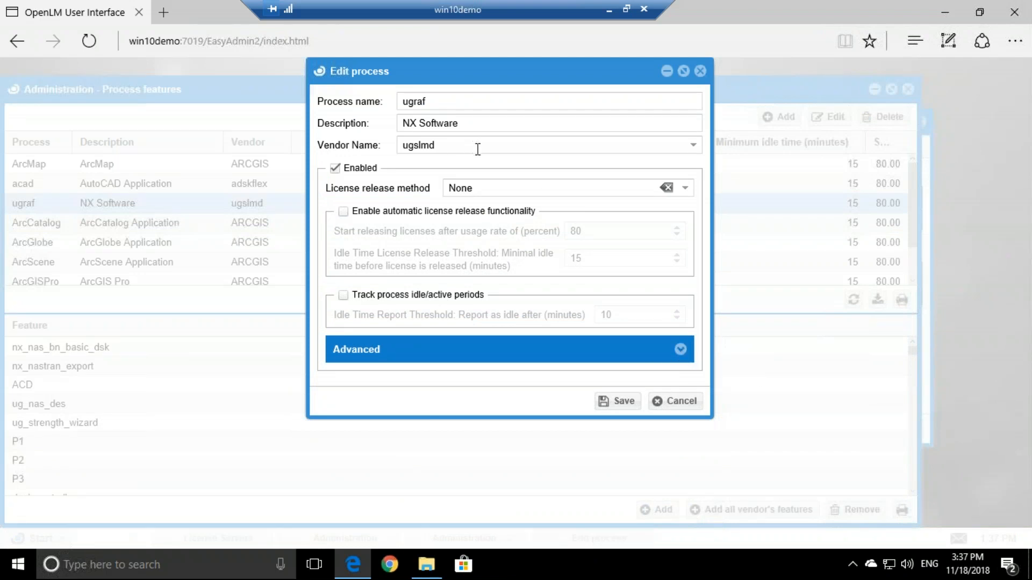
drag(430, 101, 402, 101)
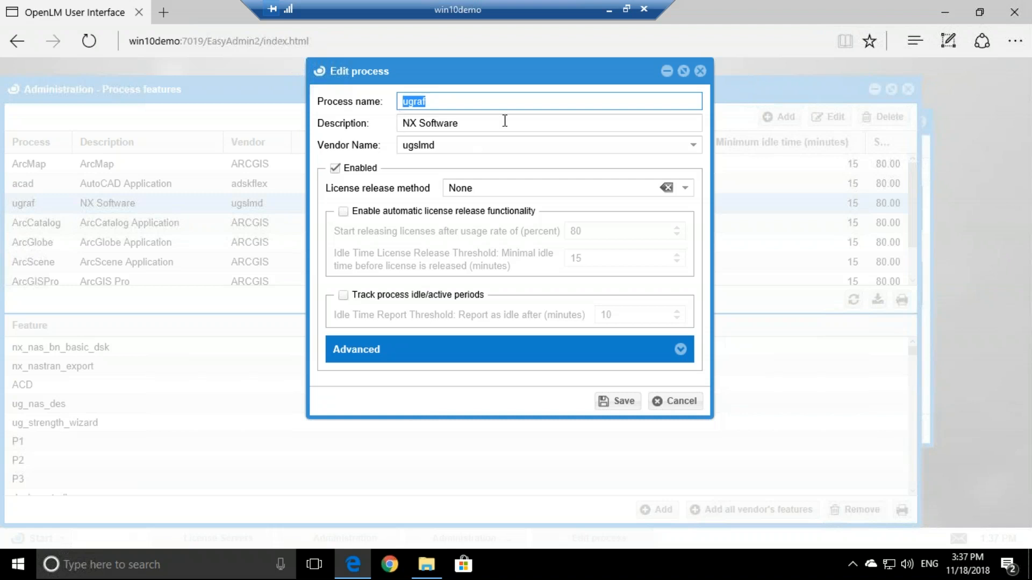
drag(476, 124, 401, 124)
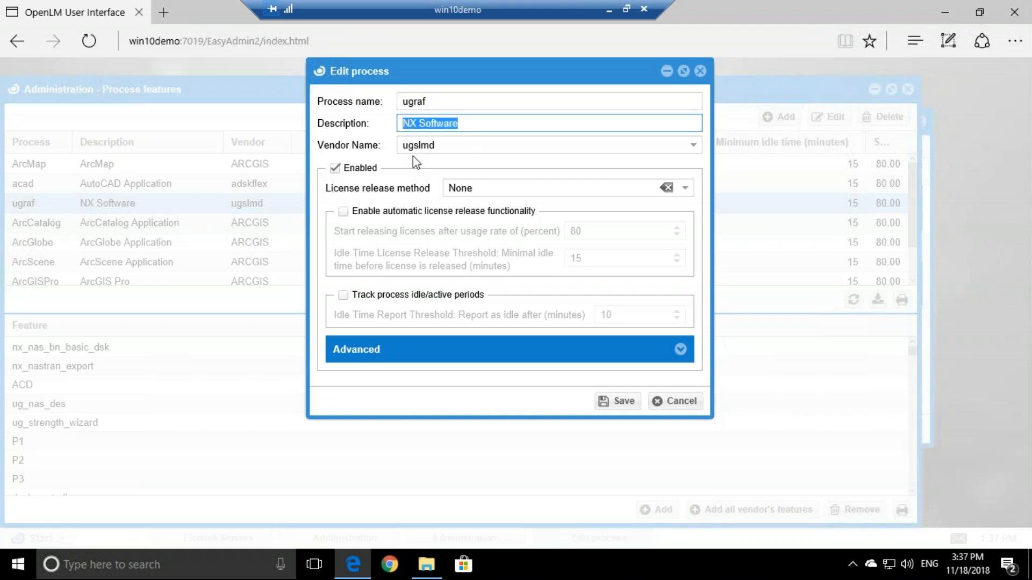
click(436, 145)
click(692, 148)
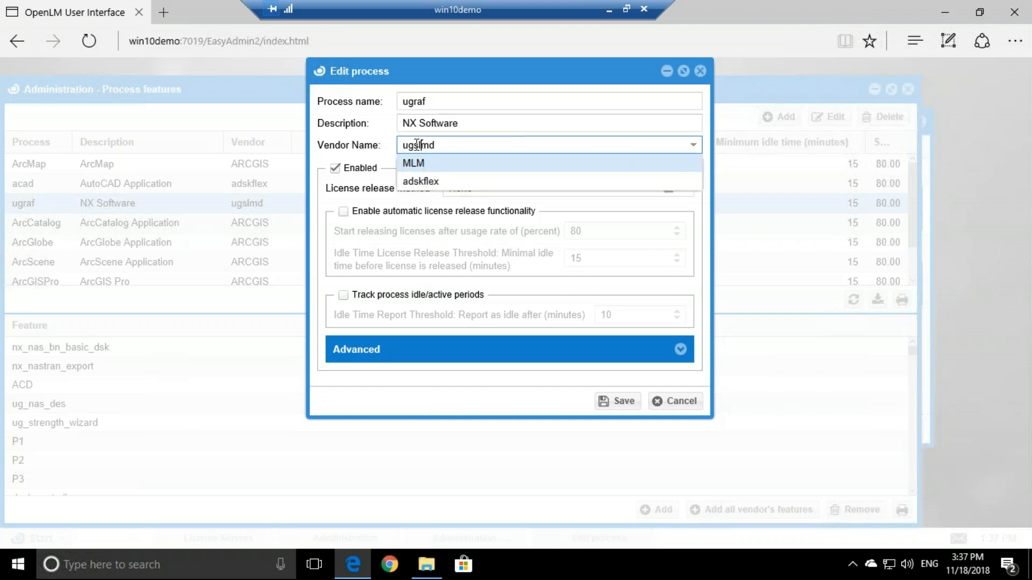
click(385, 150)
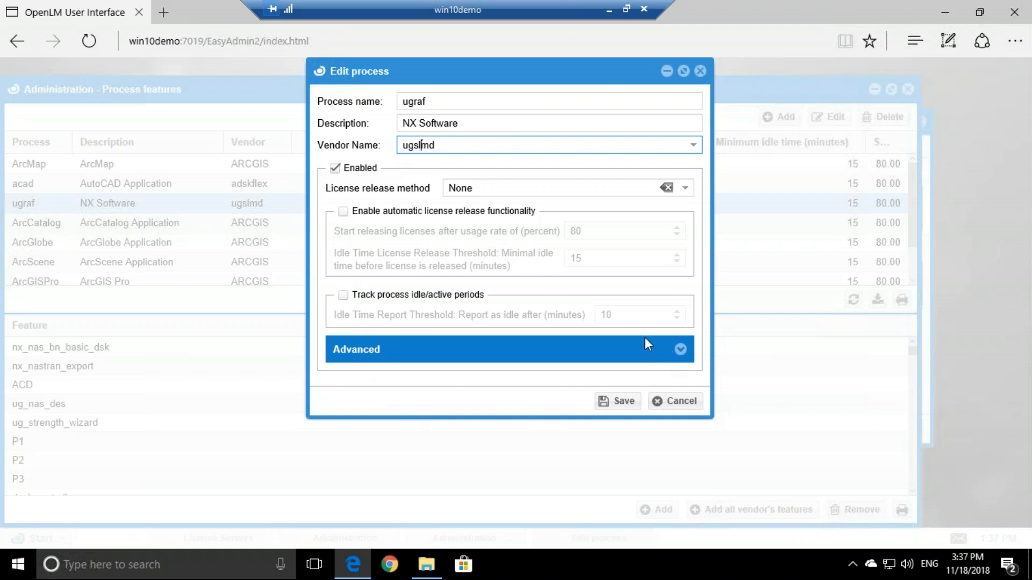
click(335, 169)
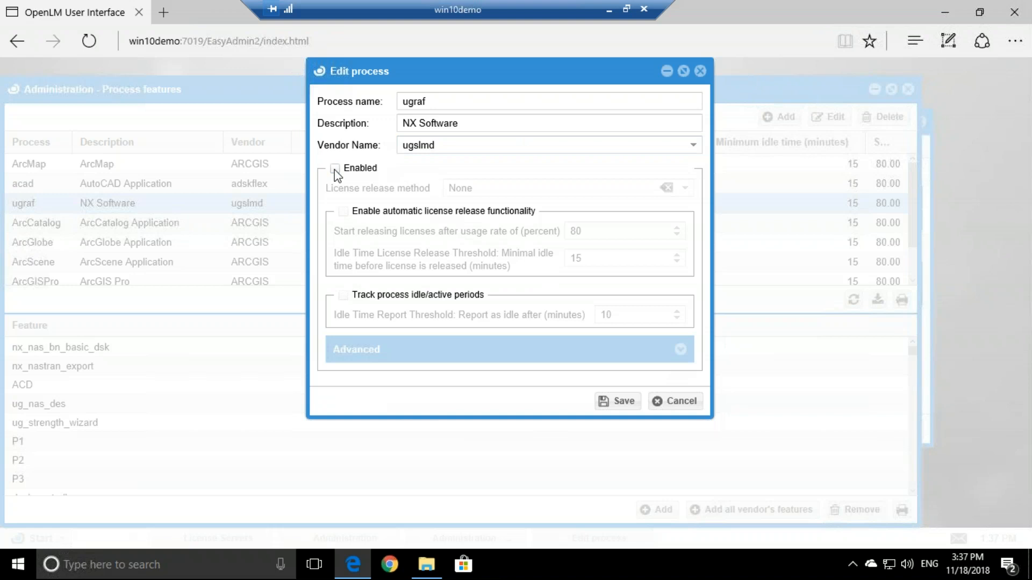
click(335, 169)
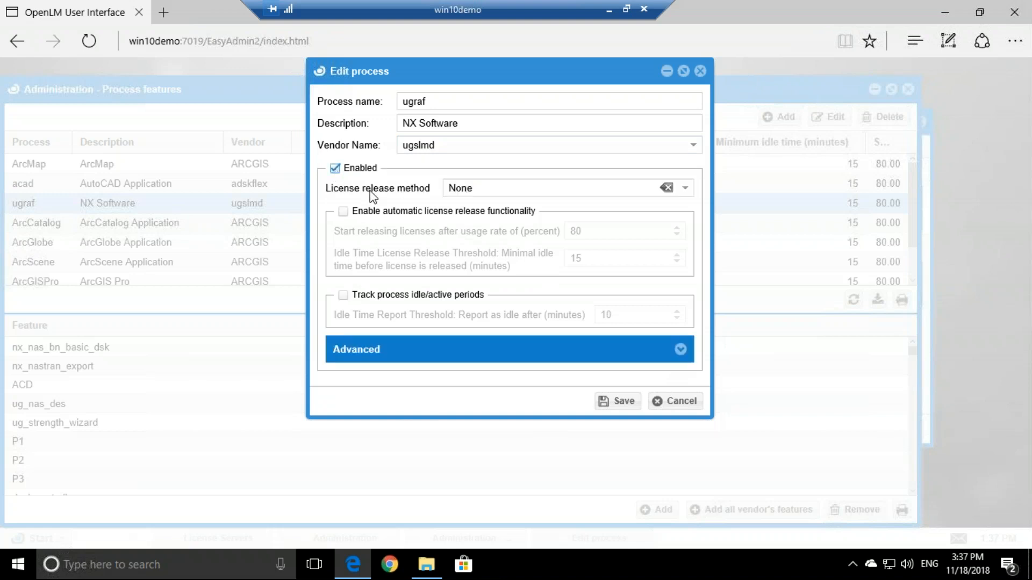
- Set the ugraf license release method to Suspension and track its idle/active periods, reporting it as idle after 1 minute
click(686, 189)
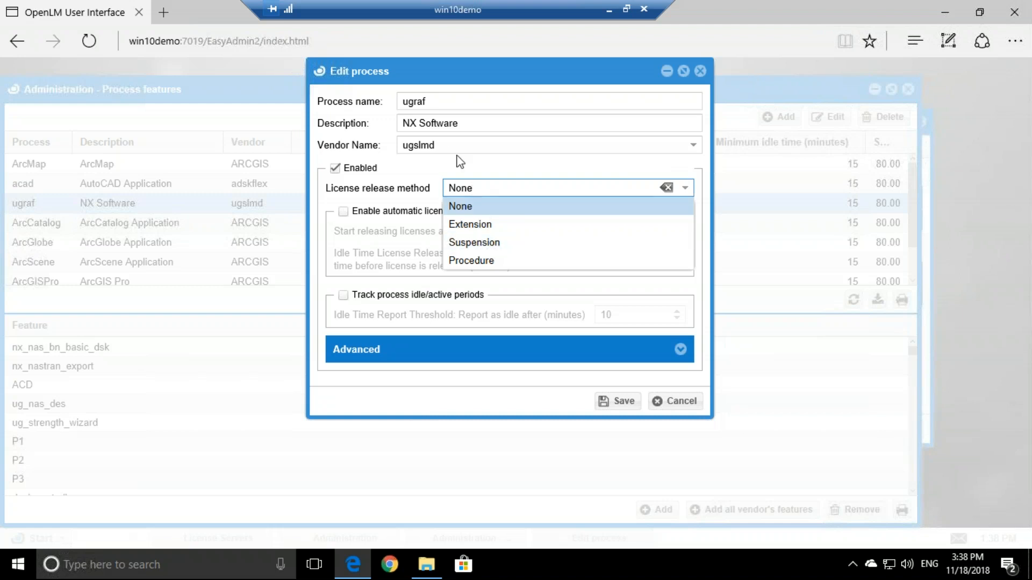
click(501, 248)
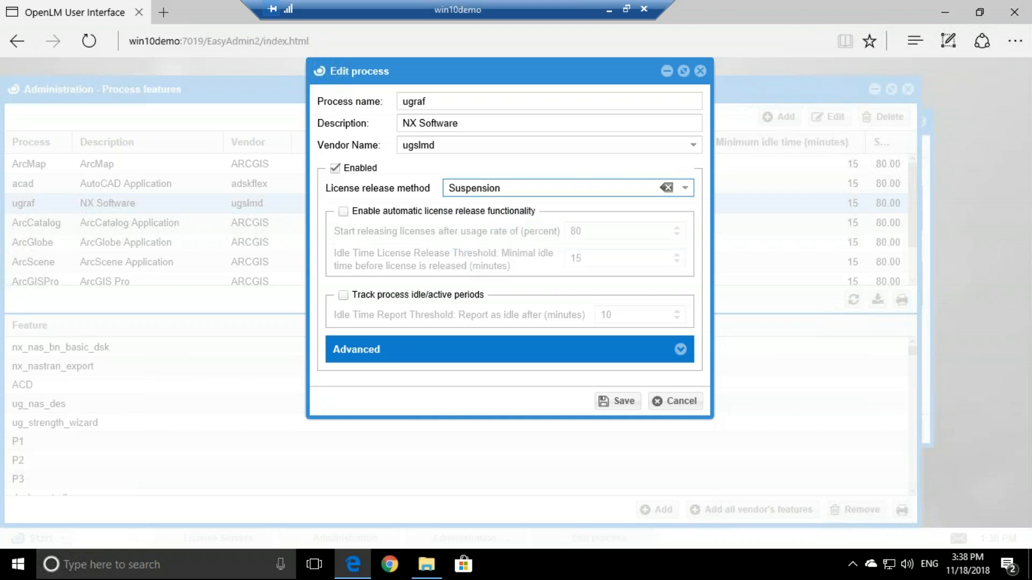
click(345, 301)
click(344, 296)
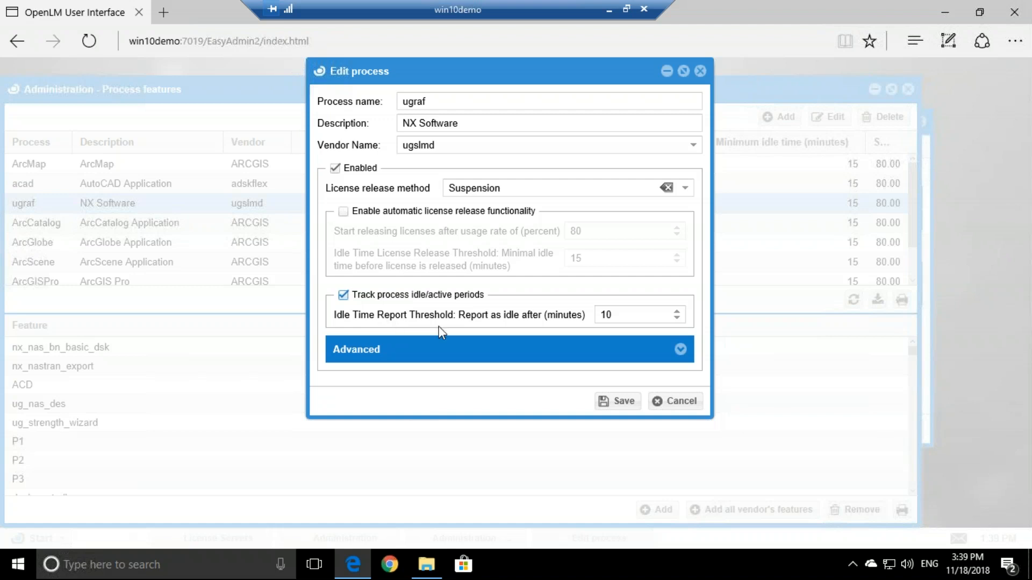
double_click(616, 315)
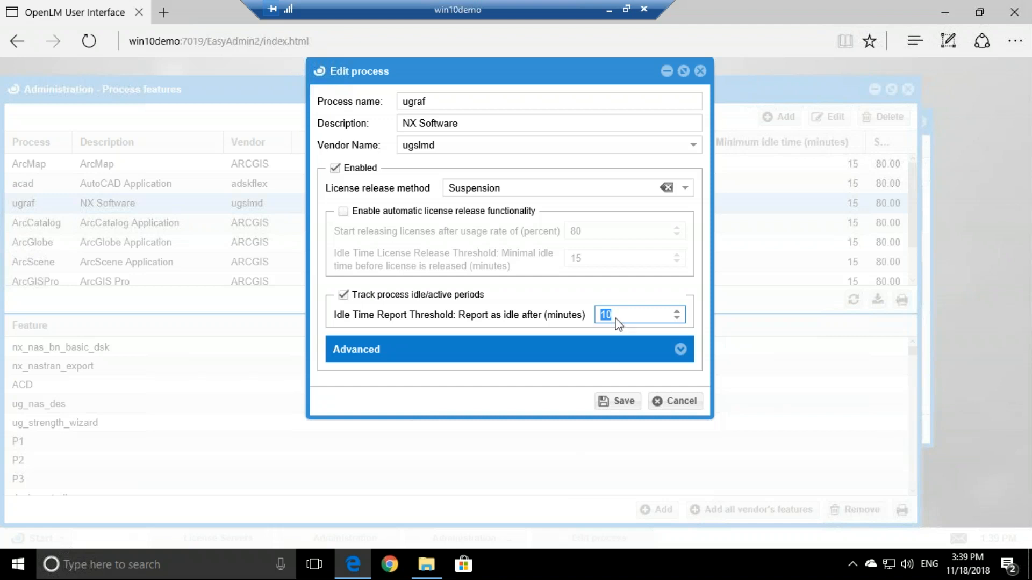
text(1)
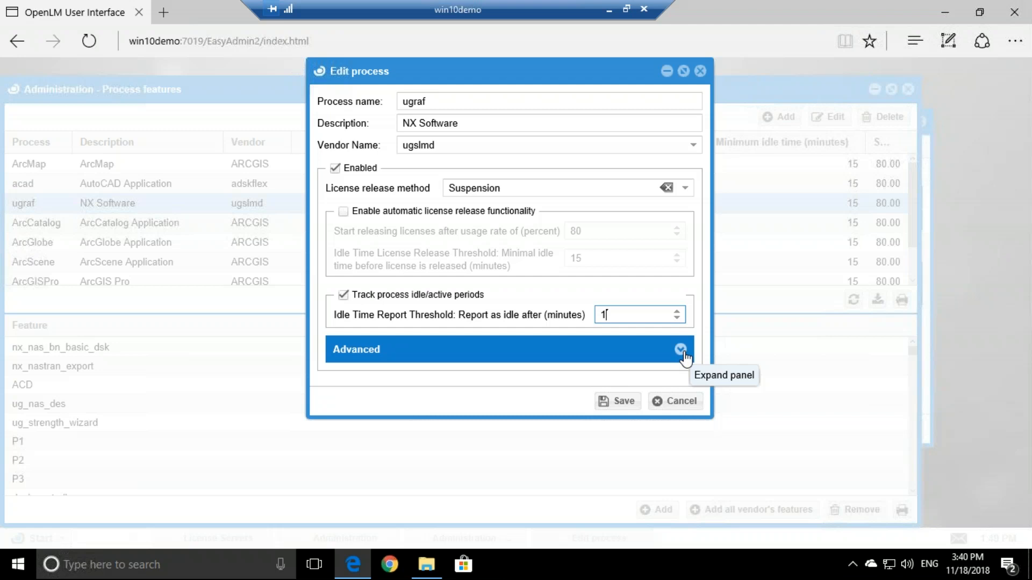
- Examine the advanced system resource thresholds for inactivity: processor time, IO data operations per second and user usage
click(681, 350)
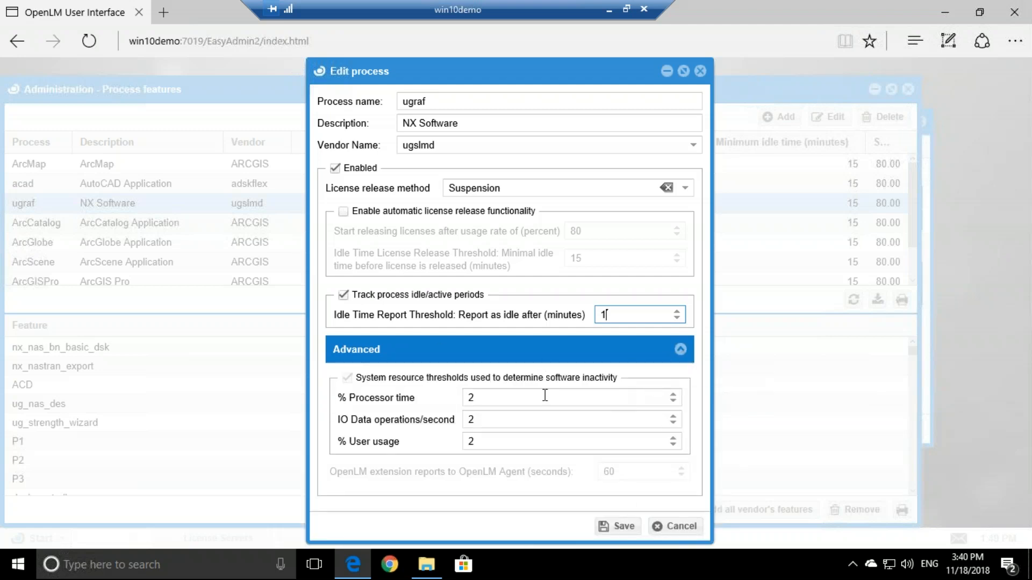
key(Tab)
key(Tab)
key(Tab)
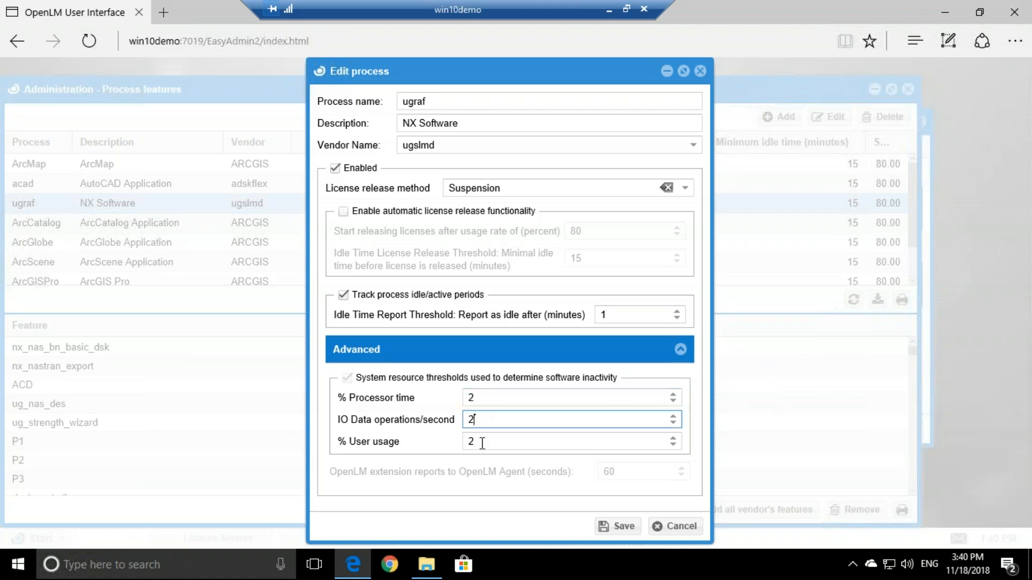
click(478, 400)
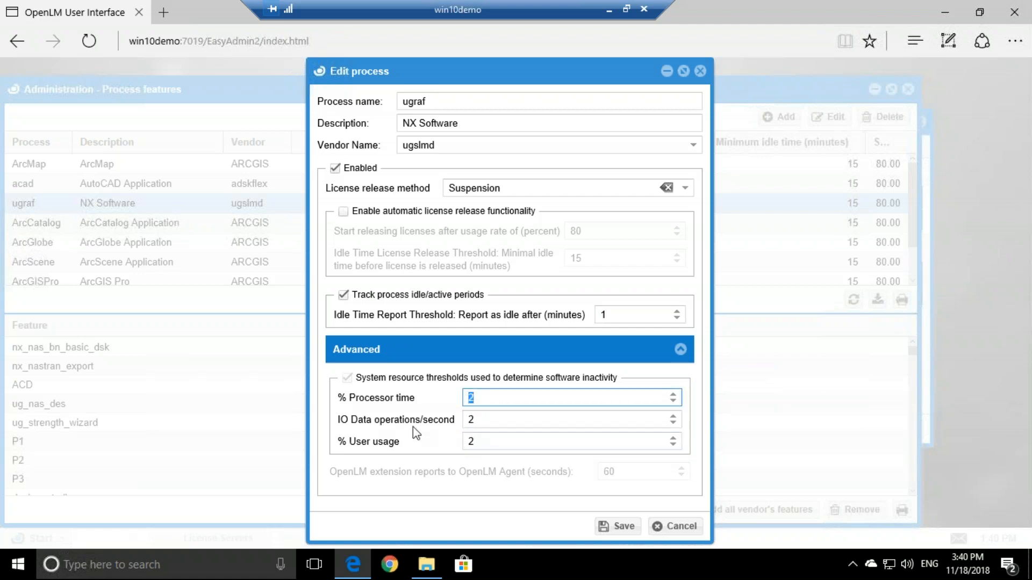
click(469, 420)
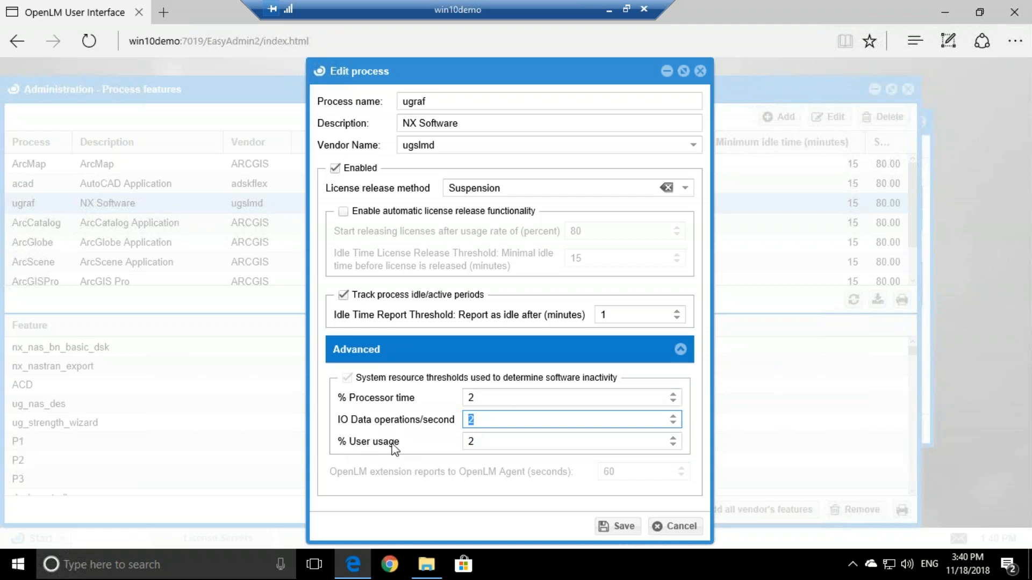
click(468, 444)
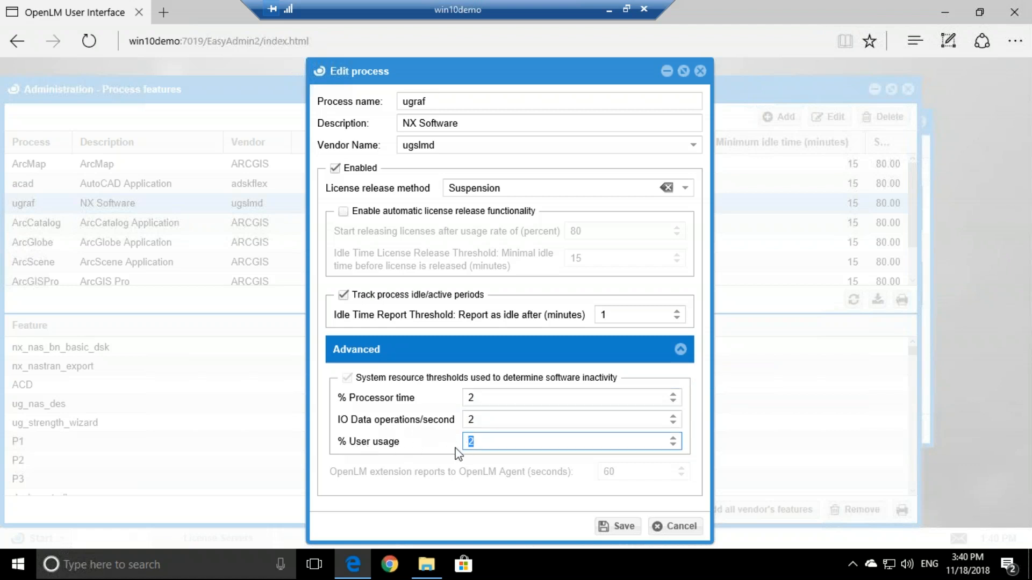
click(482, 399)
click(475, 424)
click(475, 441)
- Enable automatic license release for ugraf, starting at a 90 percent usage rate with a minimum idle time of 60 minutes
click(344, 213)
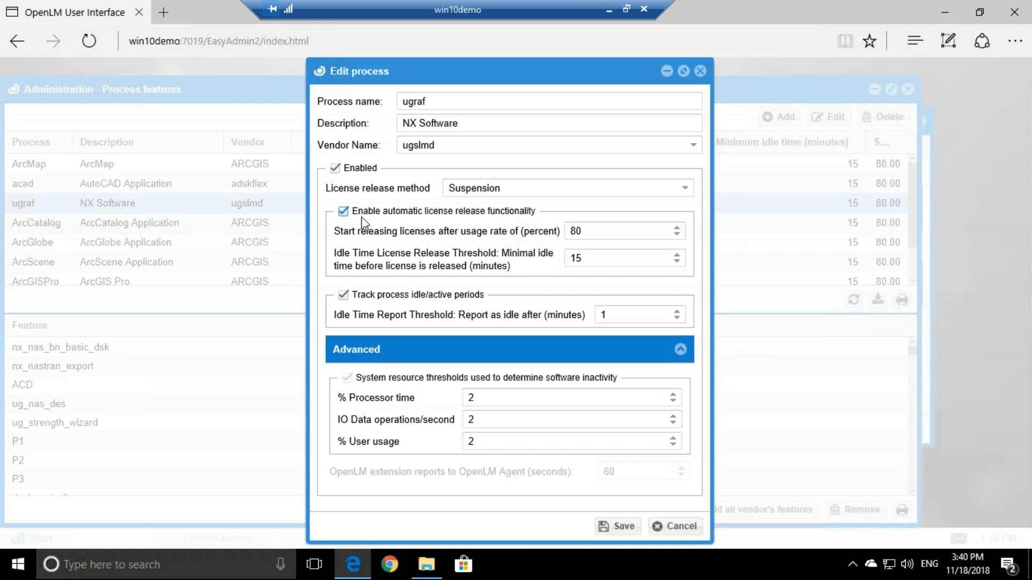
drag(596, 231, 567, 232)
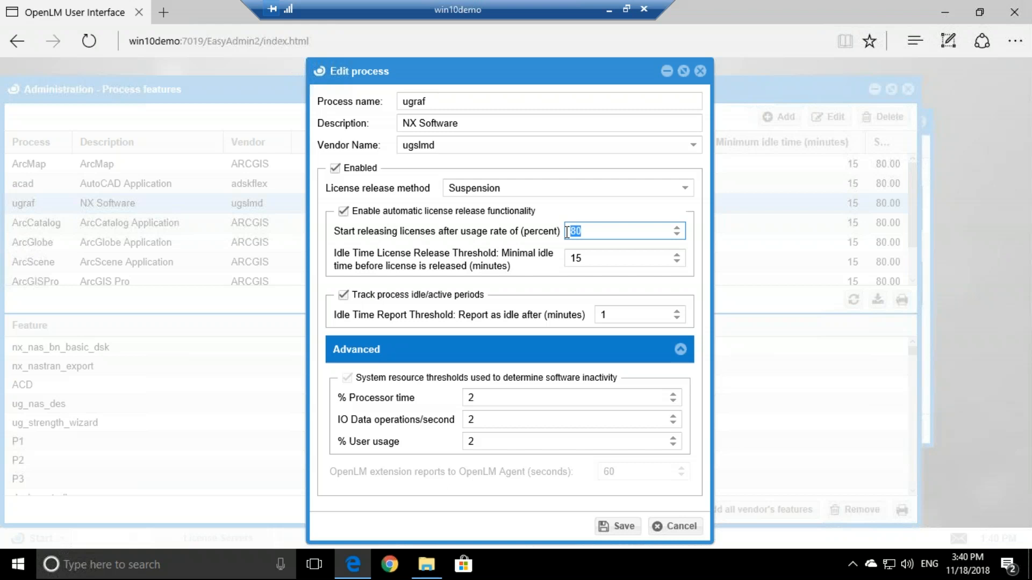
text(90)
drag(595, 256, 567, 258)
click(576, 259)
double_click(577, 259)
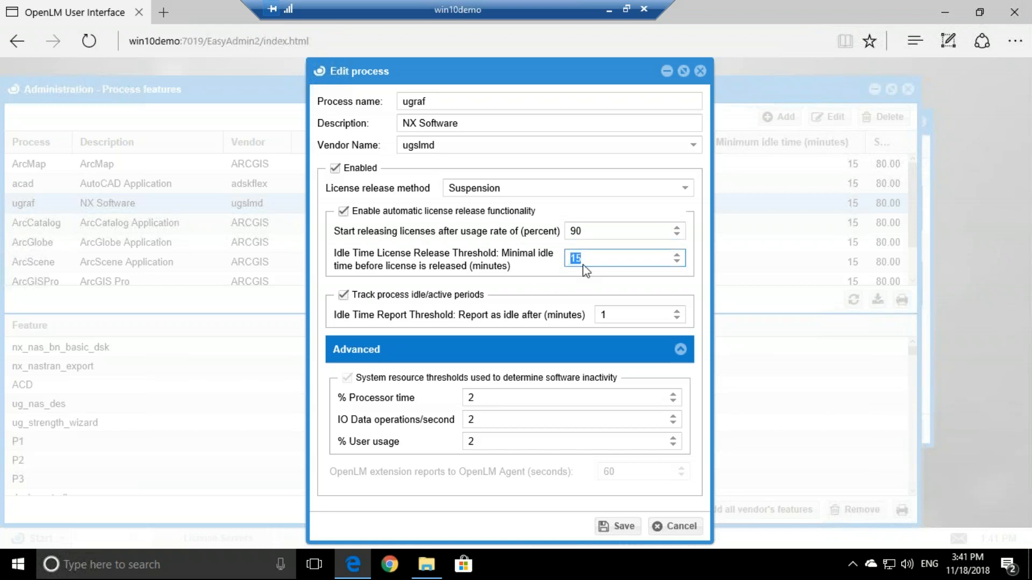
text(60)
- Review the usage rate and idle time release thresholds of the ugraf process, and save the process
click(580, 231)
drag(574, 228, 569, 229)
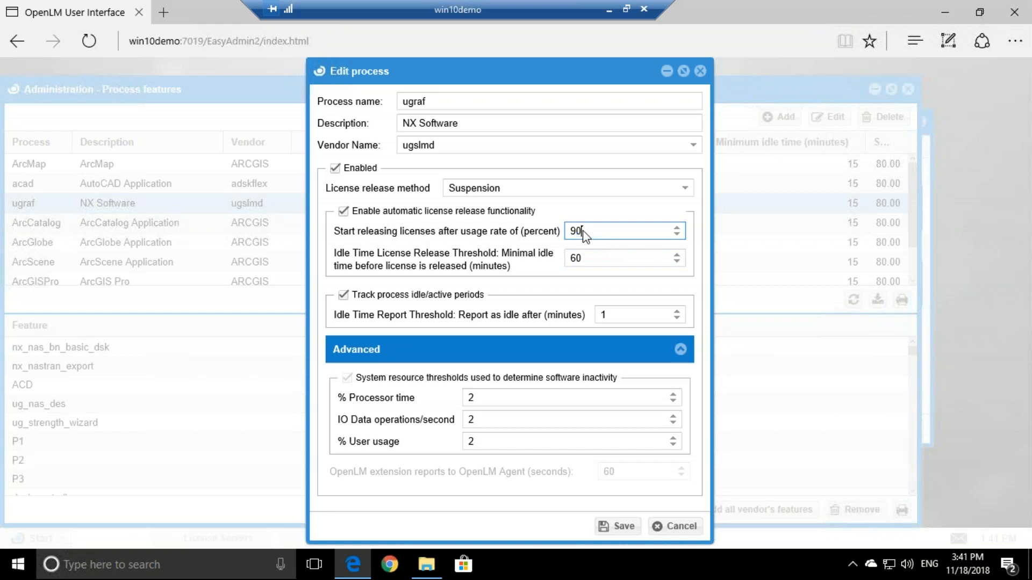
drag(586, 256, 572, 253)
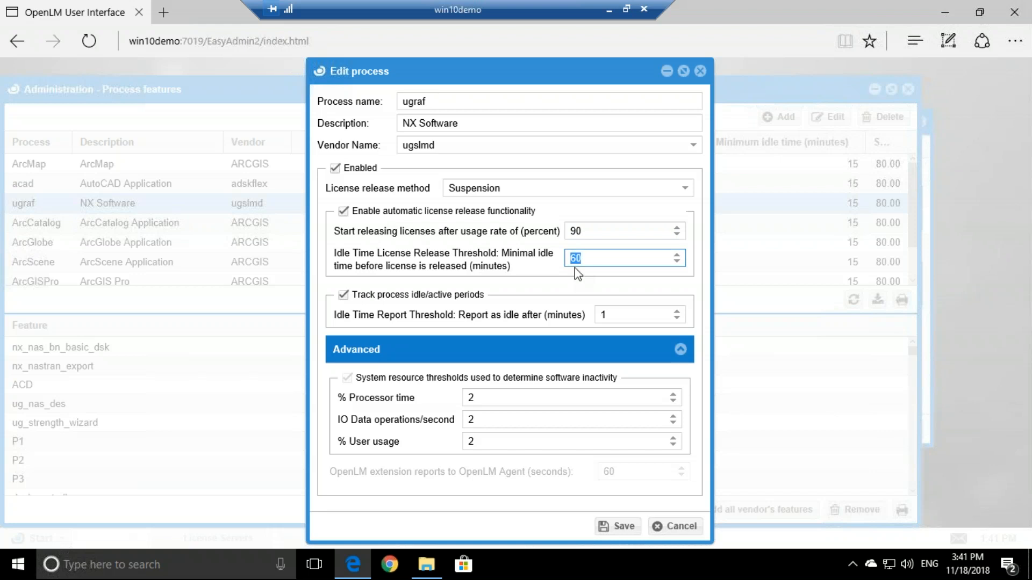
click(581, 231)
drag(582, 231, 573, 232)
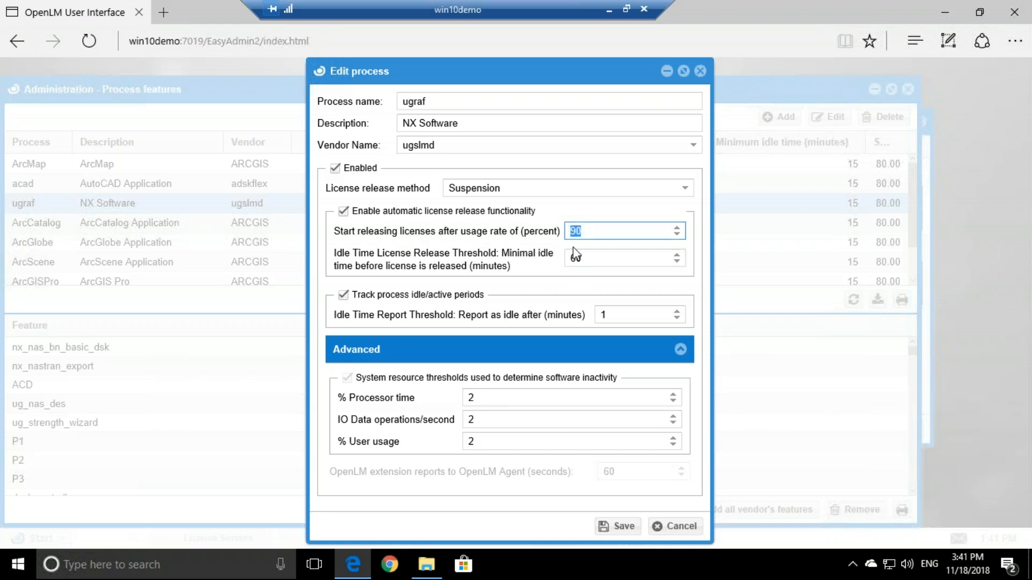
click(593, 260)
drag(581, 261, 548, 316)
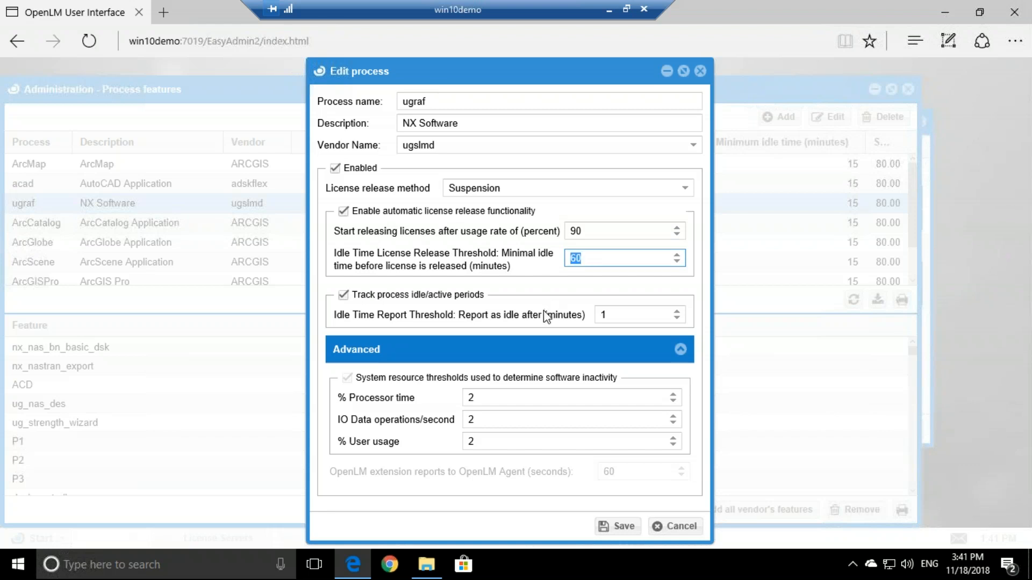
drag(602, 259, 570, 256)
click(613, 529)
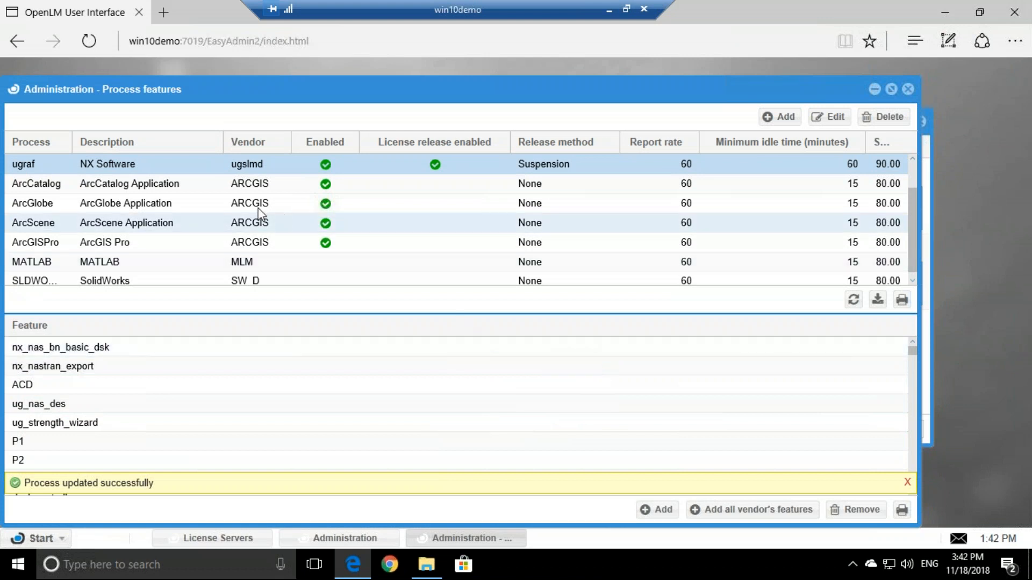
- Open the acad process for editing and enable automatic license release and idle/active period tracking, with the advanced settings shown
scroll(108, 230, up, 2)
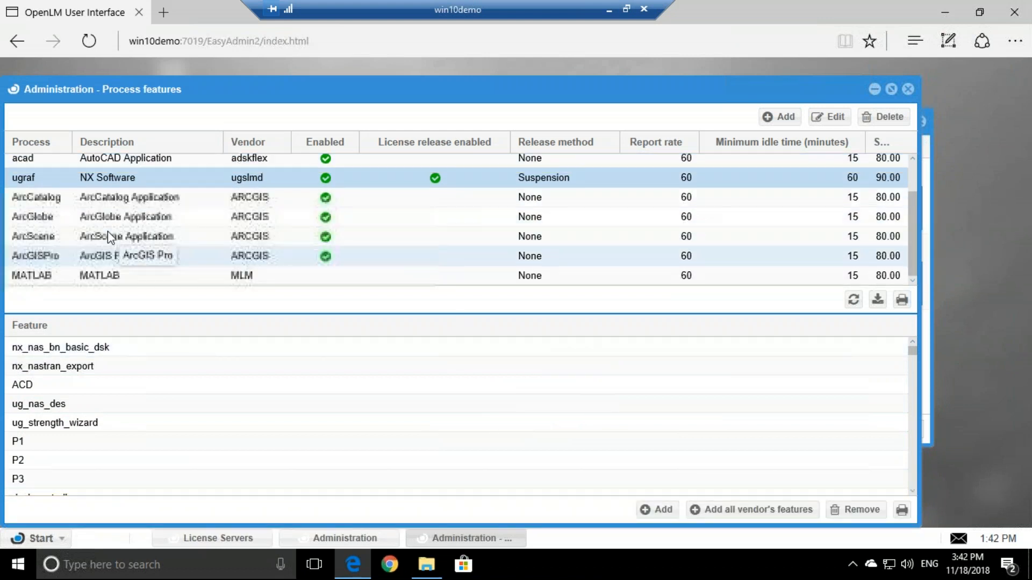
click(102, 186)
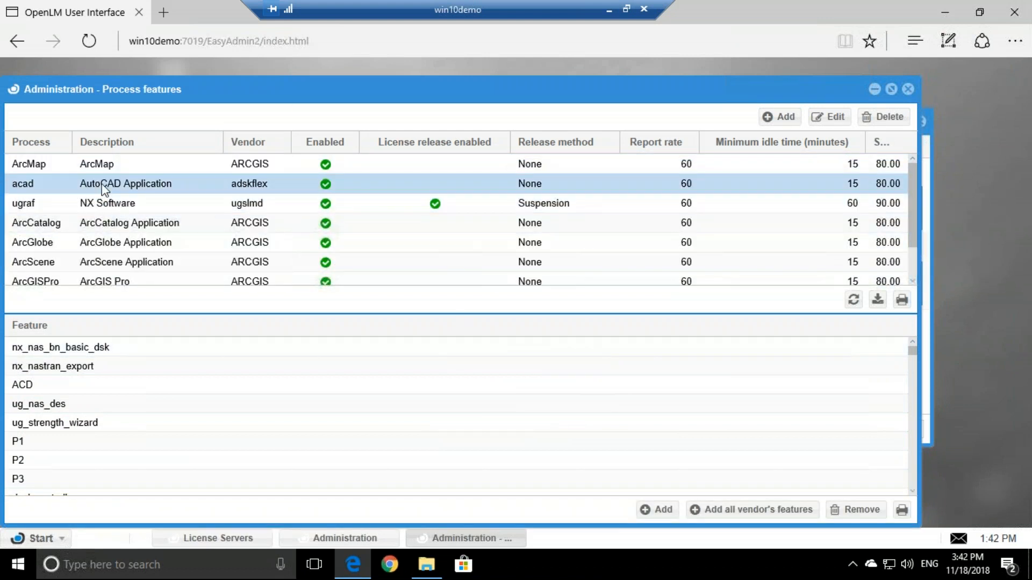
double_click(102, 184)
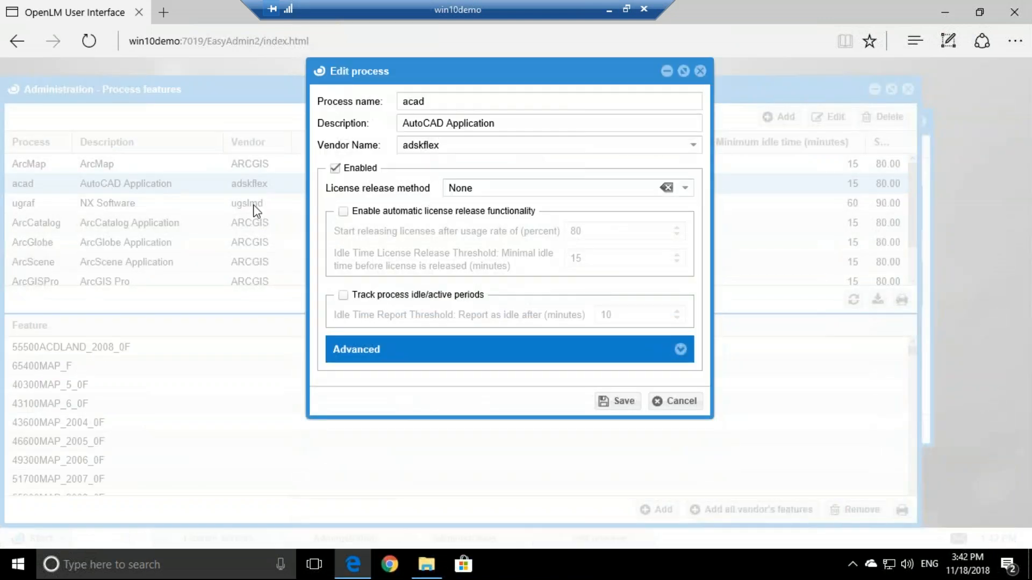
click(343, 212)
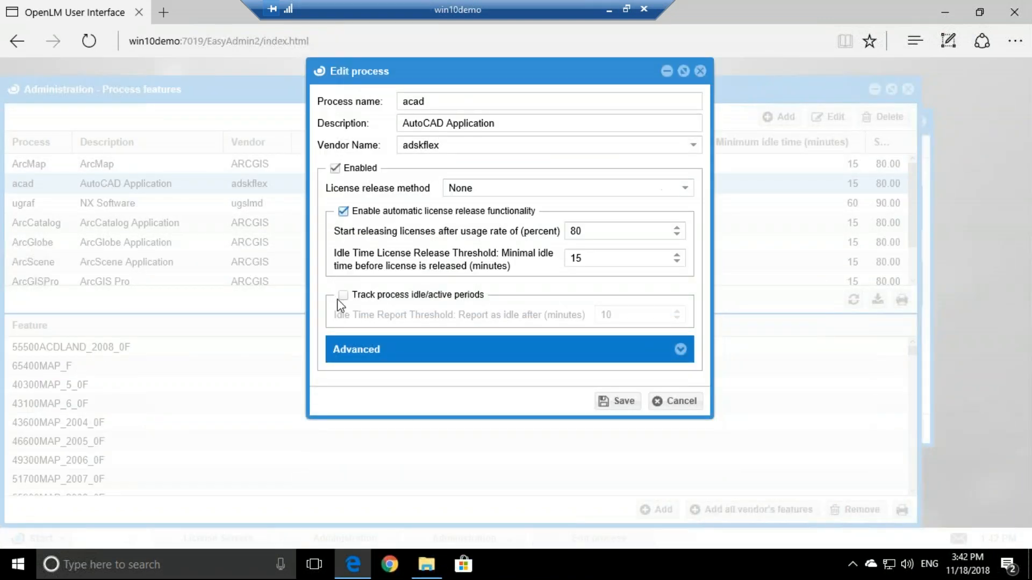
click(344, 295)
click(680, 349)
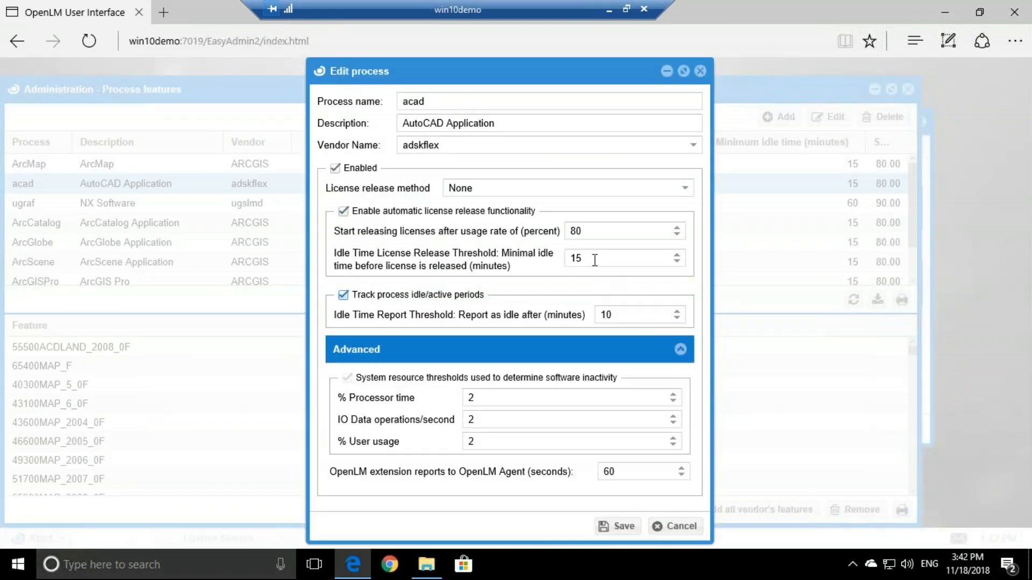
- Set acad to report as idle after 1 minute and release licenses after 3 idle minutes from a usage rate of 0 percent
drag(606, 260, 562, 258)
click(626, 308)
key(BackSpace)
double_click(575, 258)
text(3)
double_click(583, 231)
text(0)
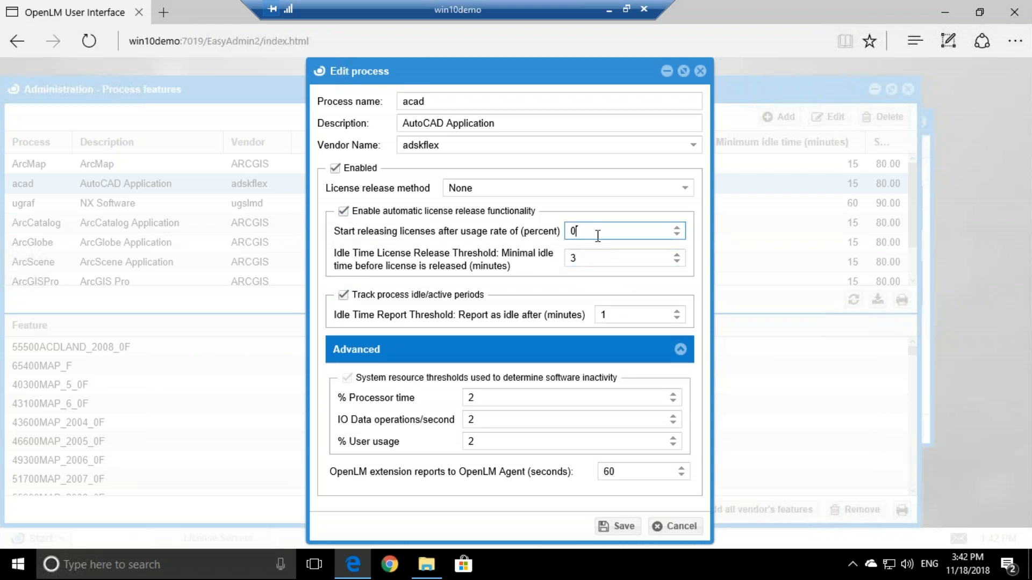
double_click(570, 232)
double_click(574, 258)
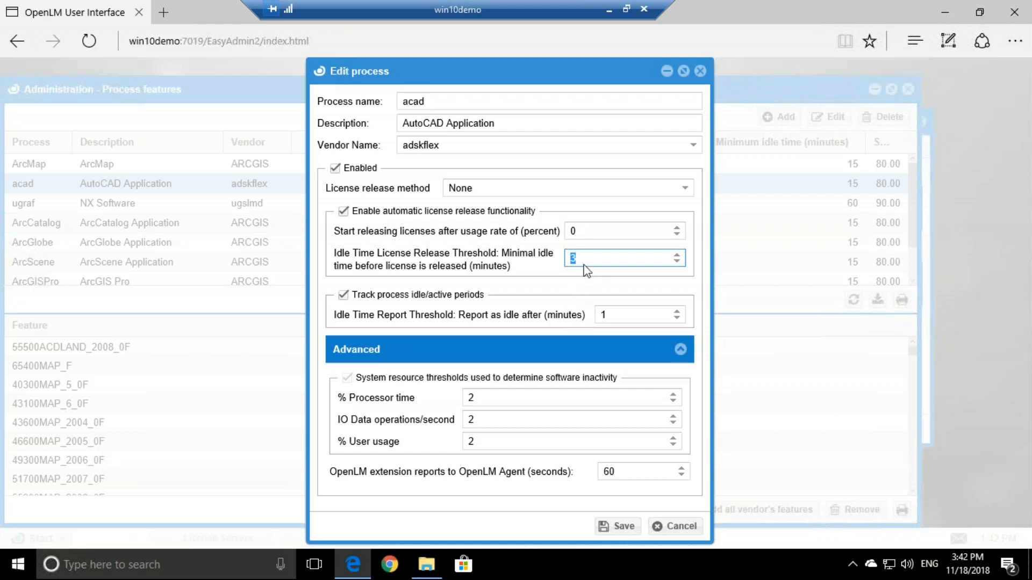
- Set the acad license release method to Extension and save the process
click(685, 192)
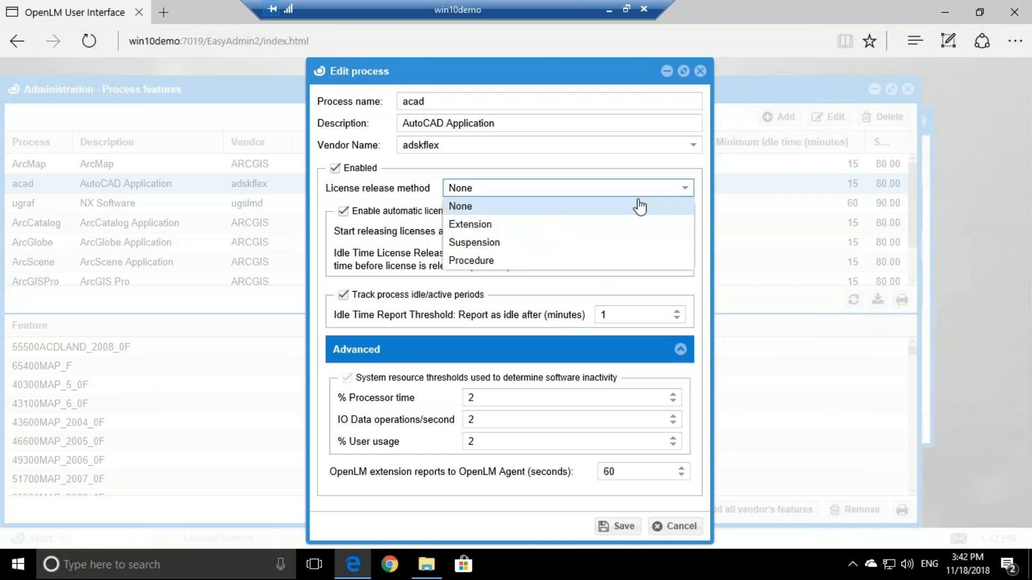
click(478, 227)
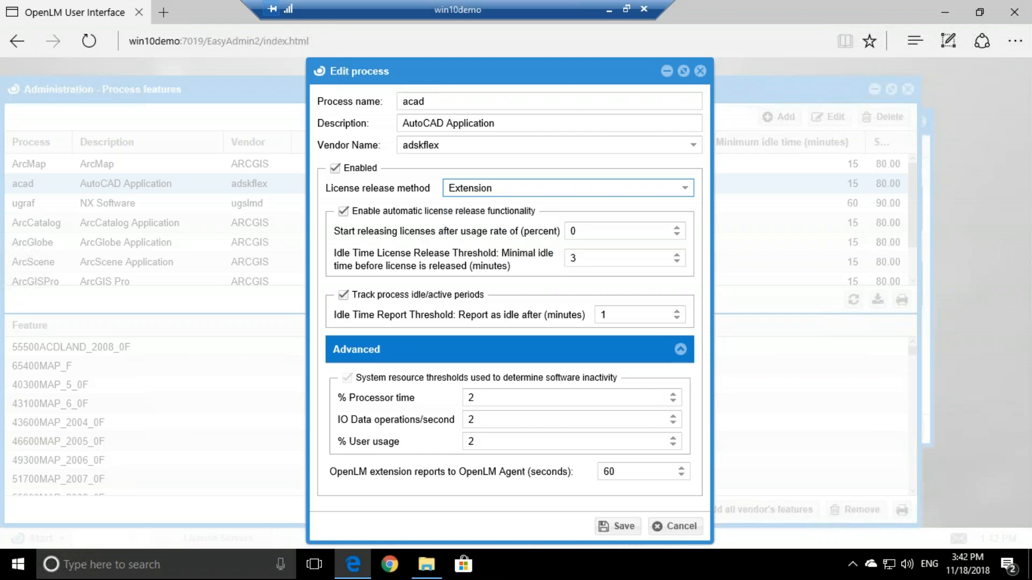
click(618, 526)
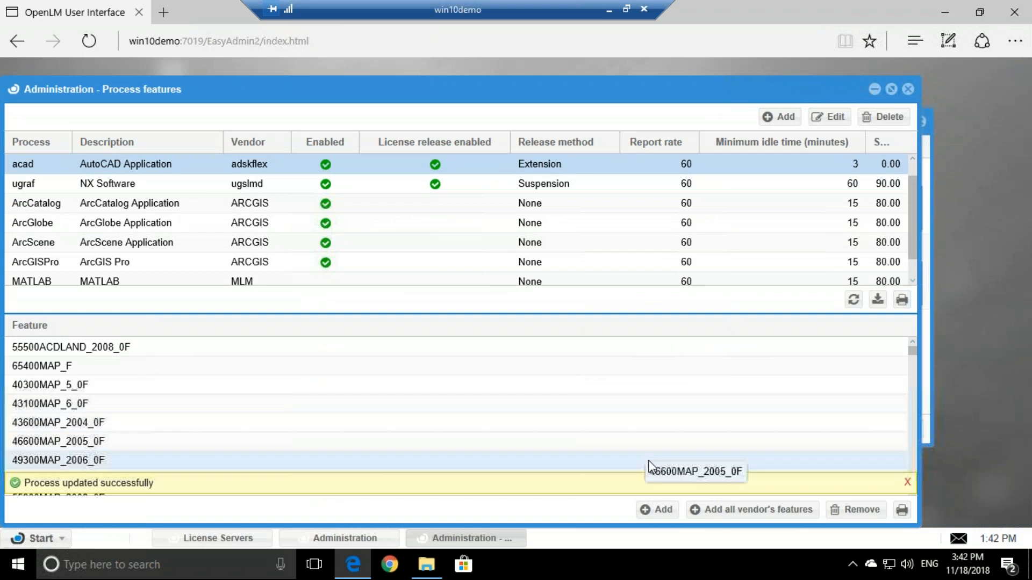
- Add all features of the adskflex vendor to the acad process and close the process features administration
click(710, 511)
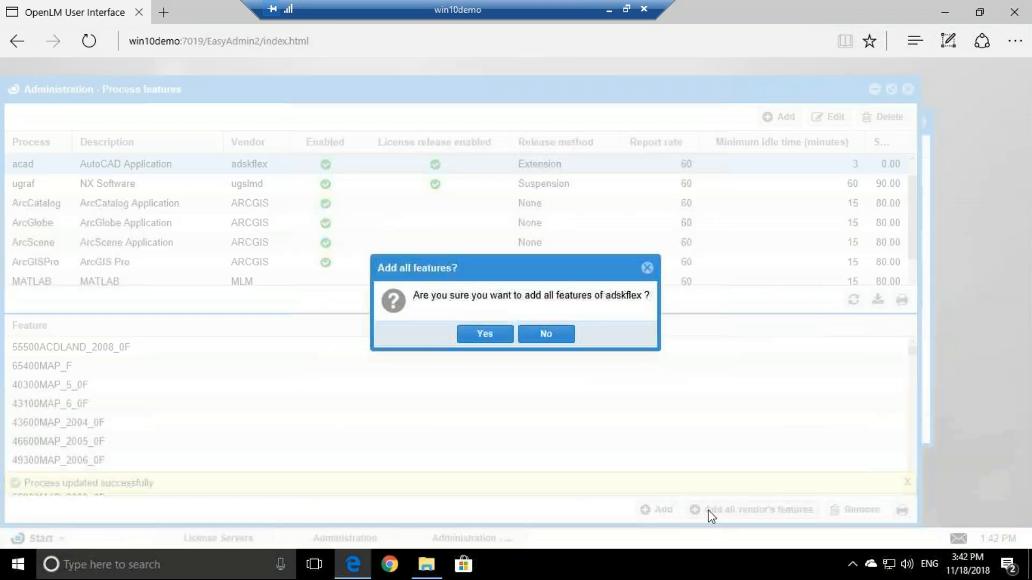
click(493, 337)
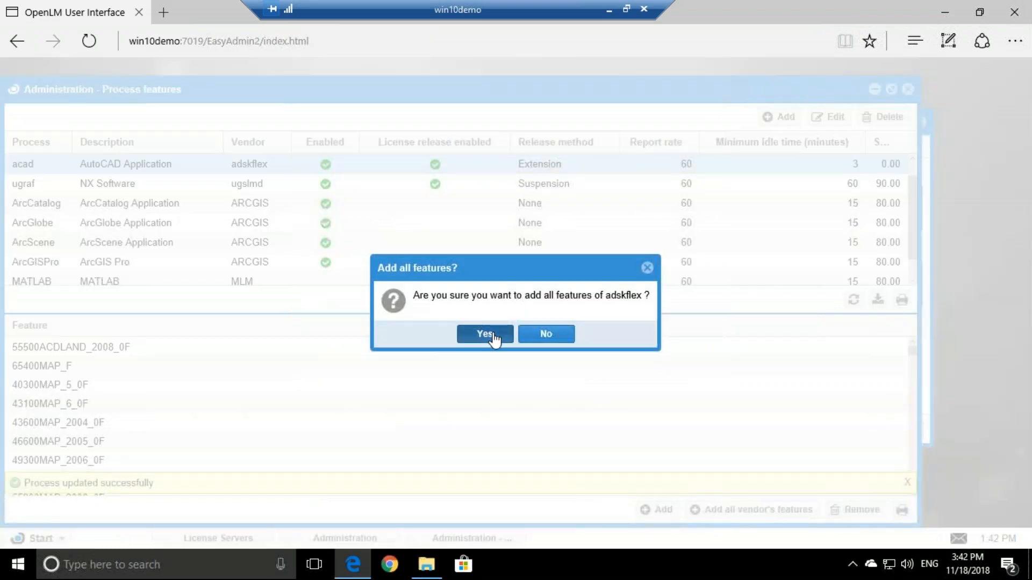
click(908, 89)
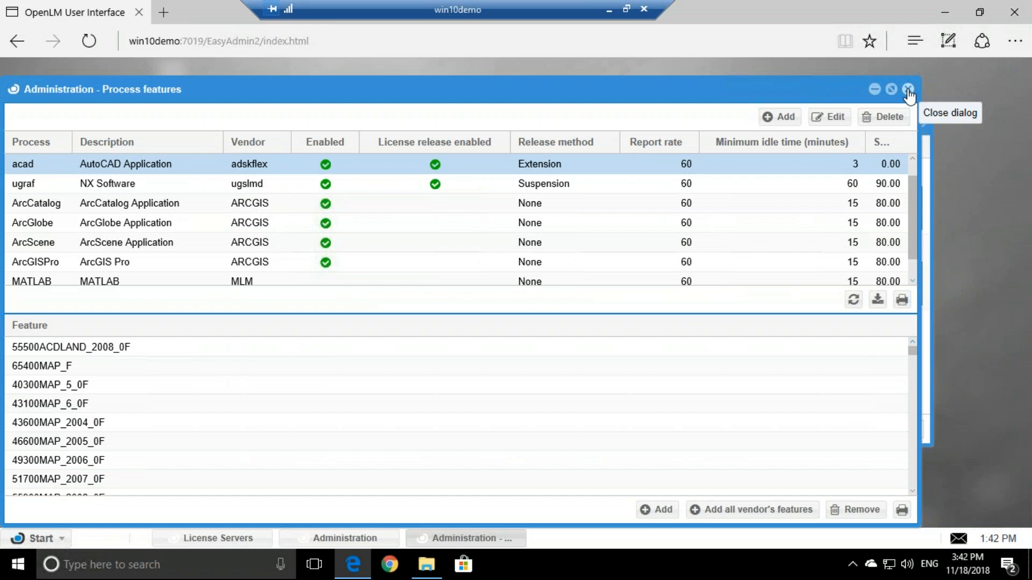
click(907, 89)
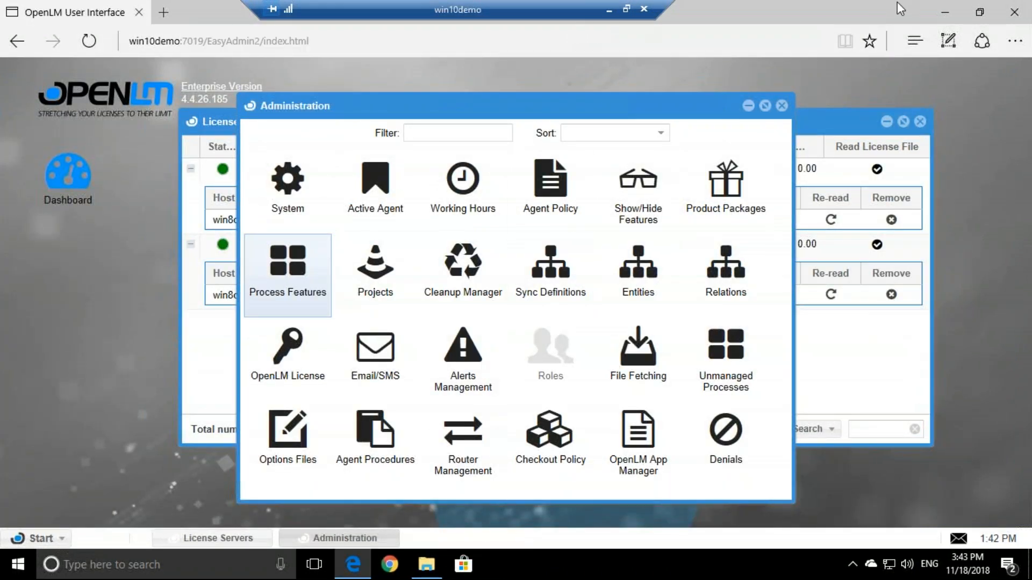
- Switch from the browser to the desktop, open the Demo 4.5 folder and select the openlm_active_agent_win_440148.msi installer
click(941, 15)
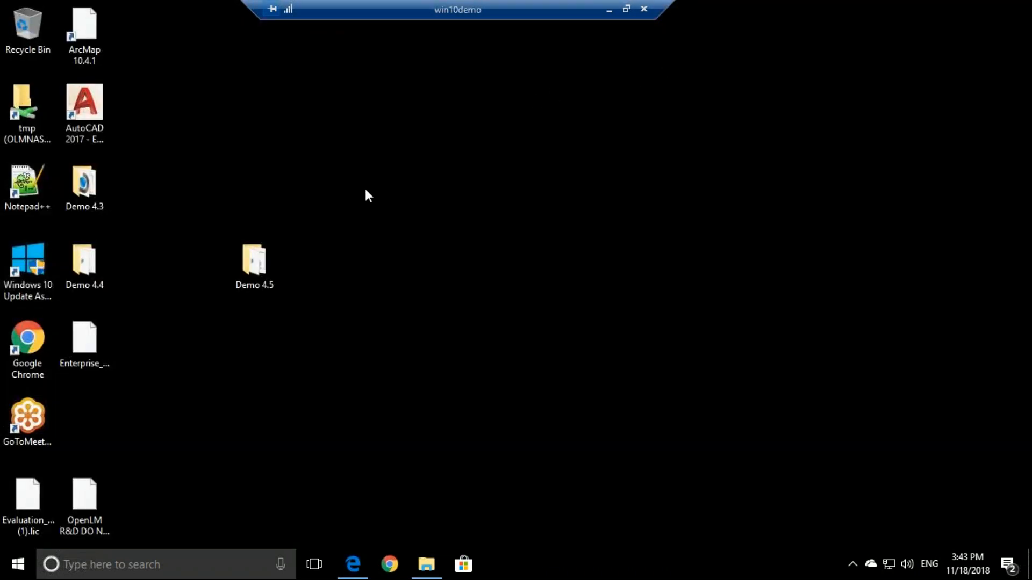
double_click(276, 256)
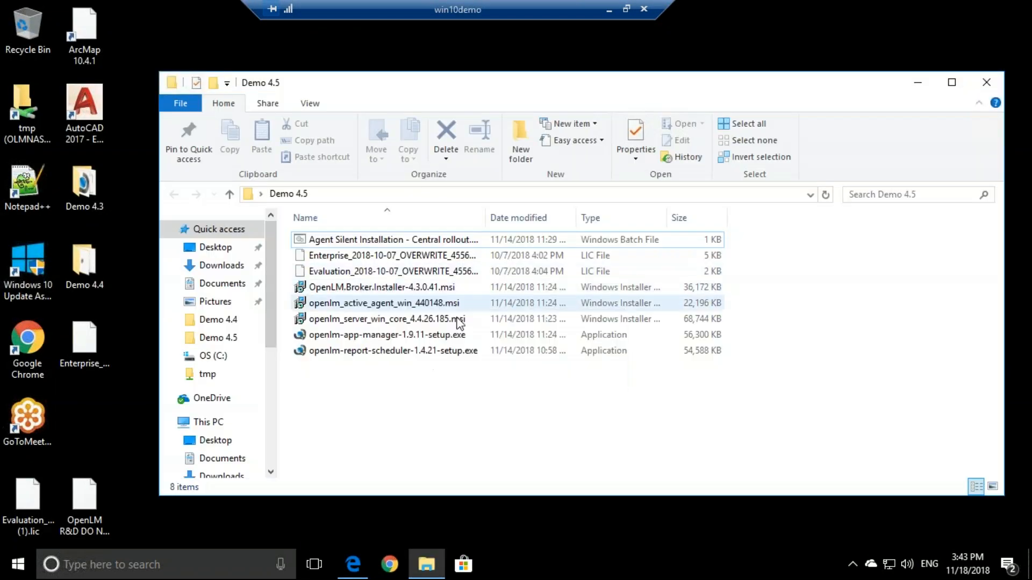
click(429, 305)
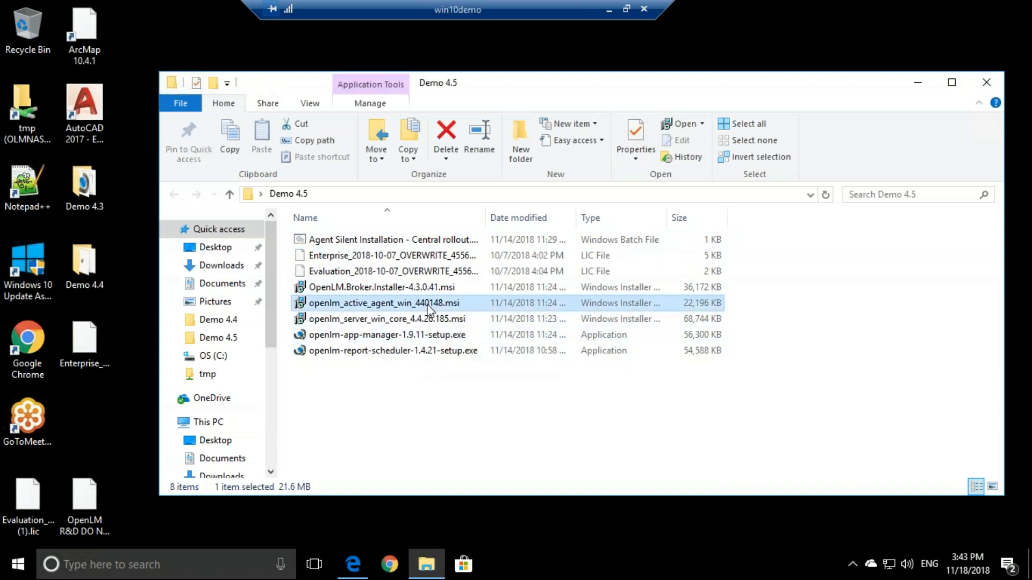
- Copy the selected agent installer, switch from the remote session to the local desktop and launch openlm_active_agent_win_4.3.21.85.msi
key(ctrl+c)
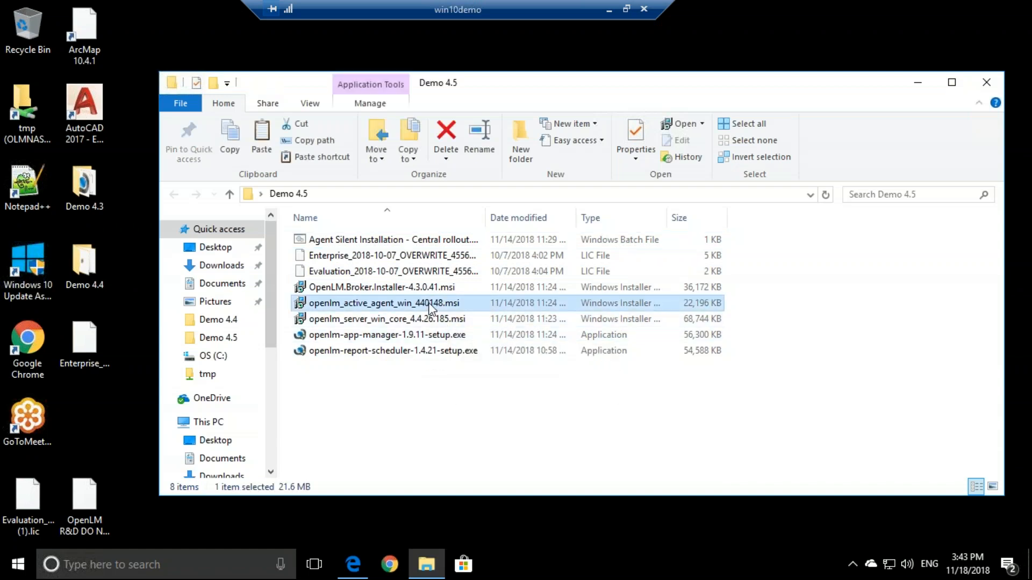
click(608, 10)
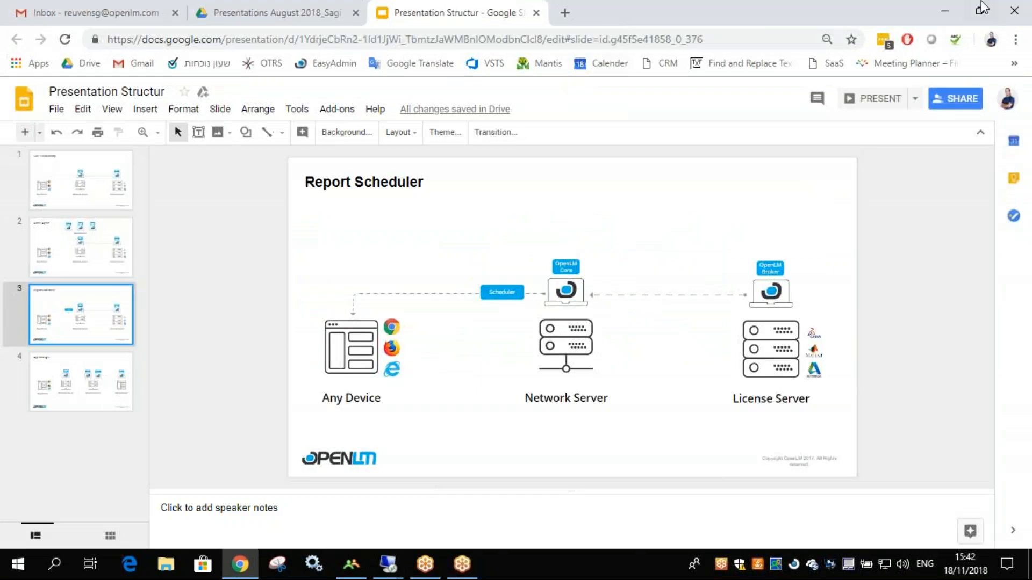
click(944, 8)
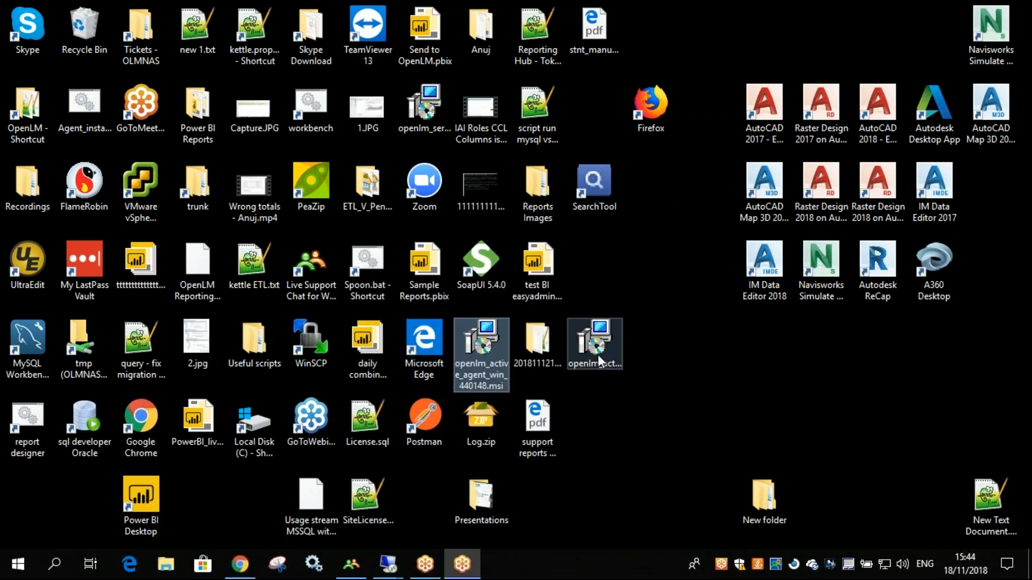
click(591, 343)
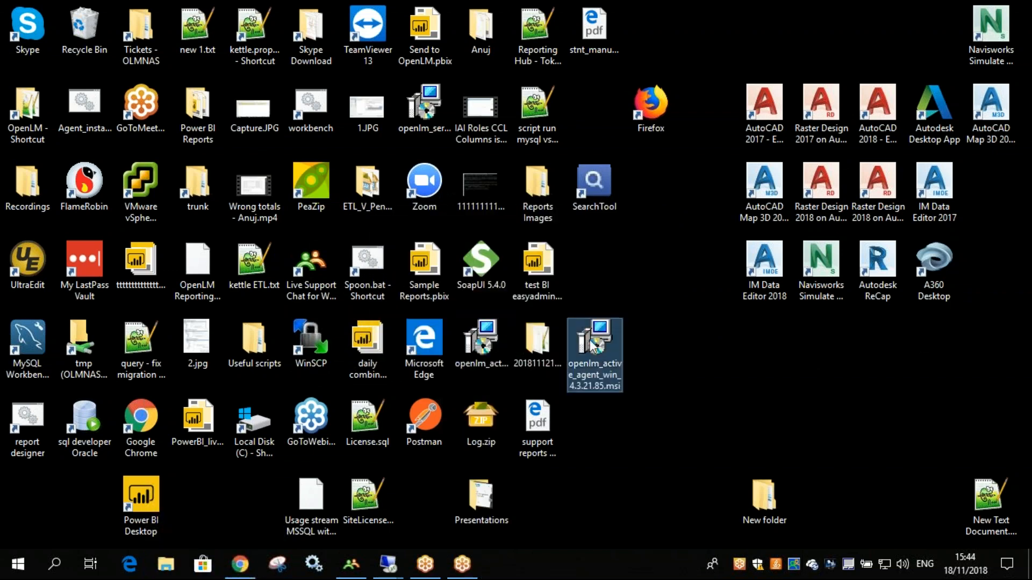
double_click(590, 341)
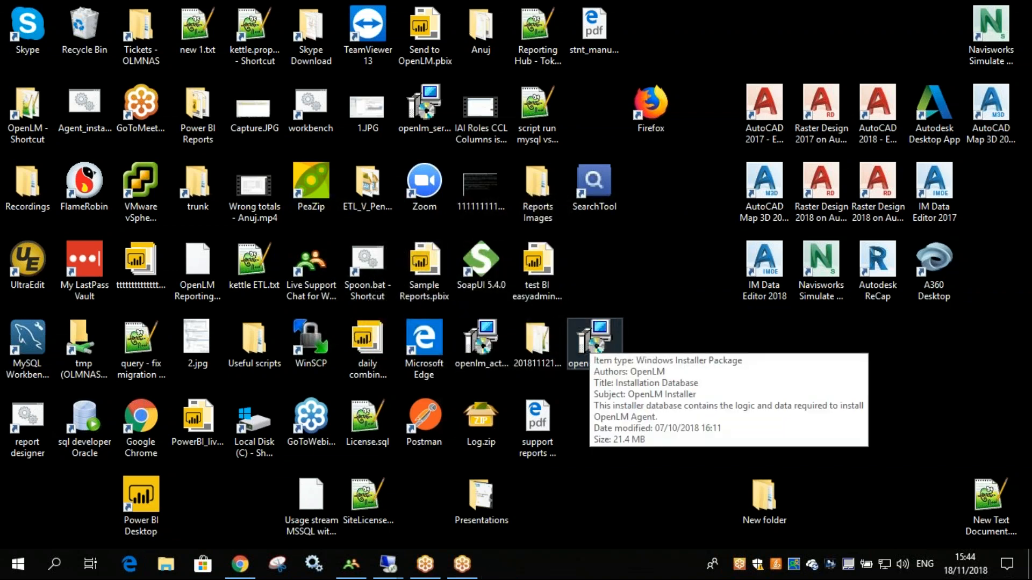
- Accept the OpenLM Agent license agreement and choose the ArcGIS and Autocad extensions for installation
click(662, 409)
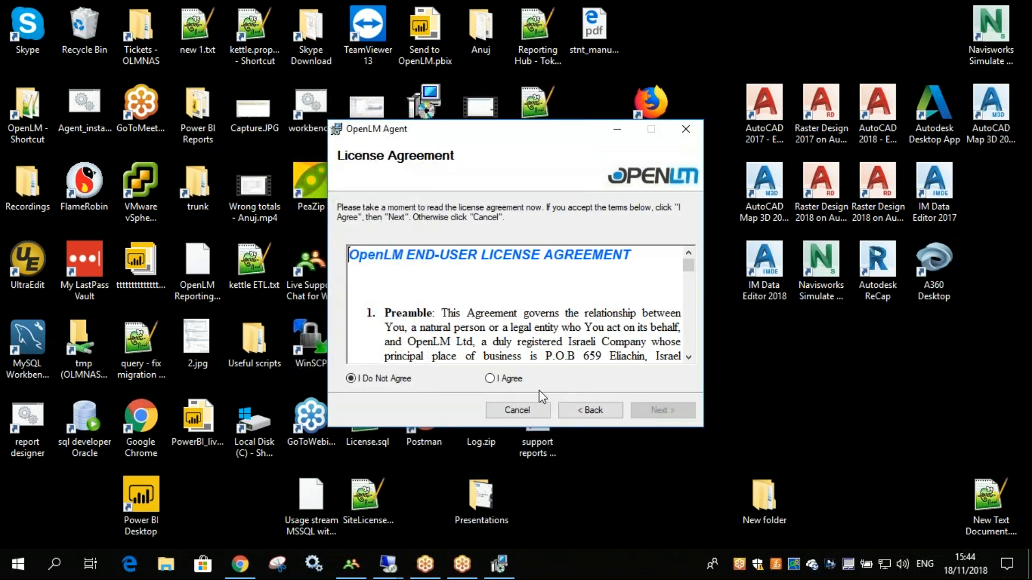
click(519, 381)
click(661, 413)
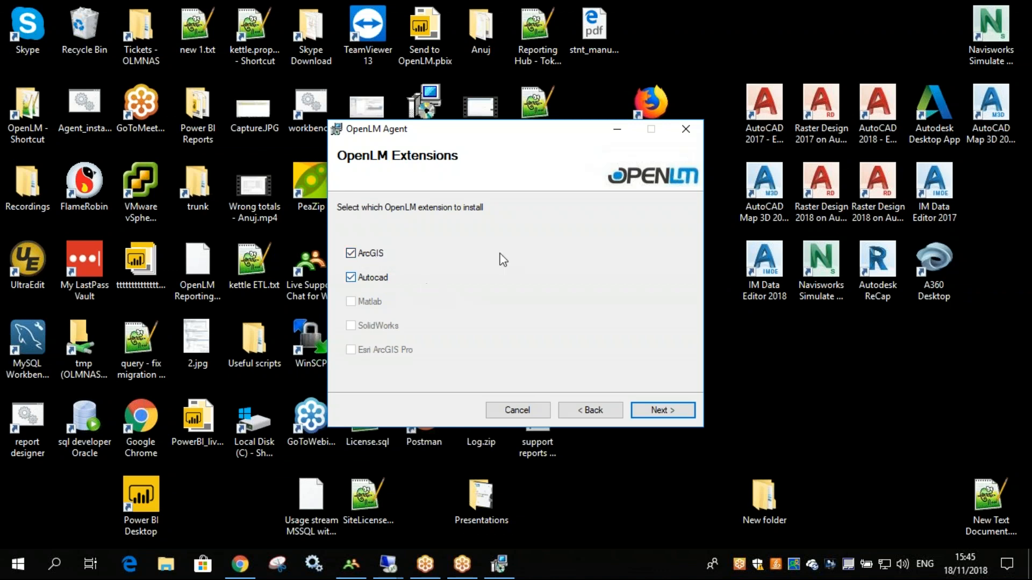
click(675, 413)
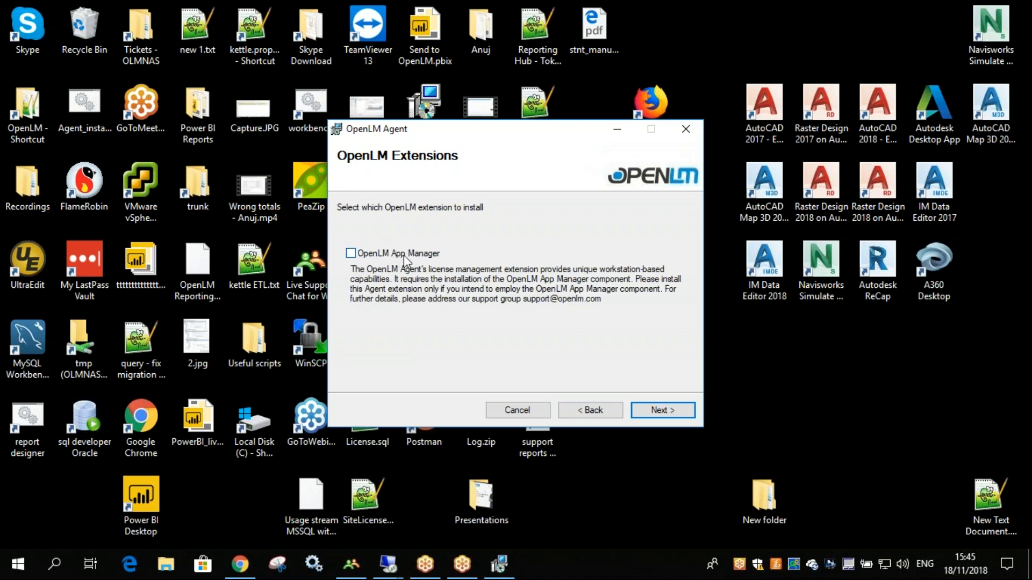
- Leave the OpenLM App Manager extension out, run the OpenLM Agent installation and close the installer
click(678, 418)
click(674, 413)
click(672, 412)
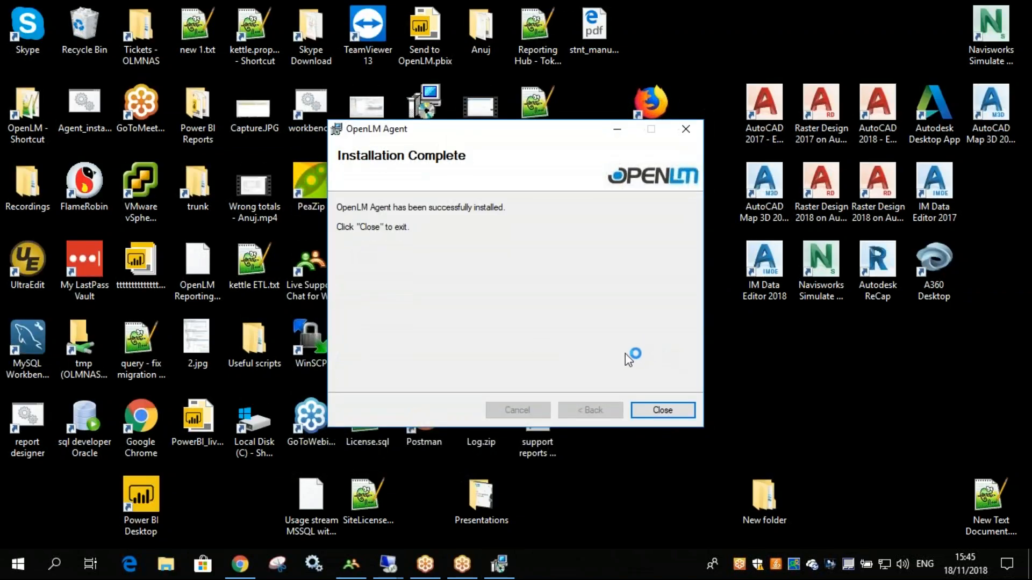
click(655, 411)
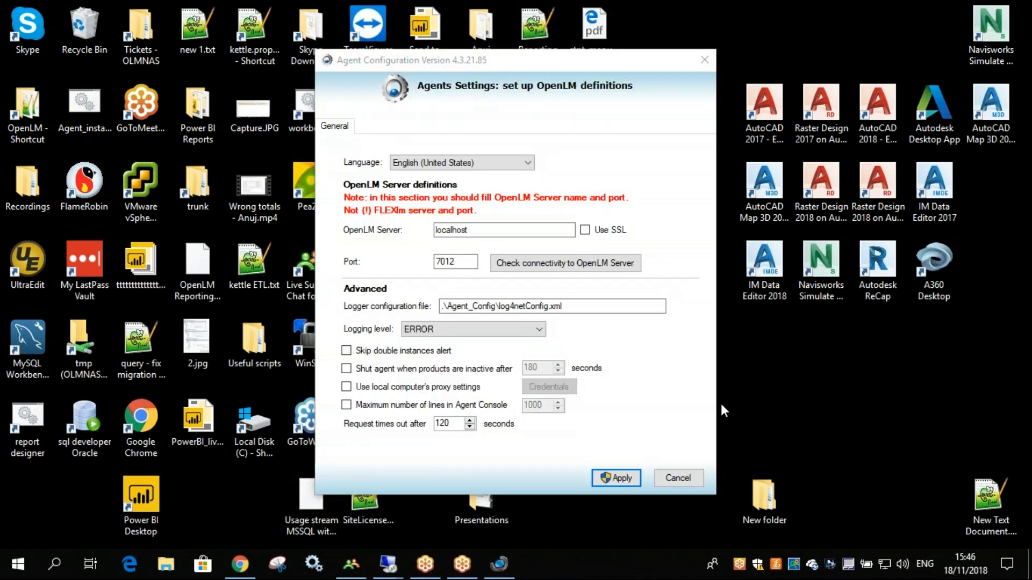
- Set the OpenLM Server name to win10demo in the Agent Configuration window
drag(473, 56, 430, 34)
click(428, 207)
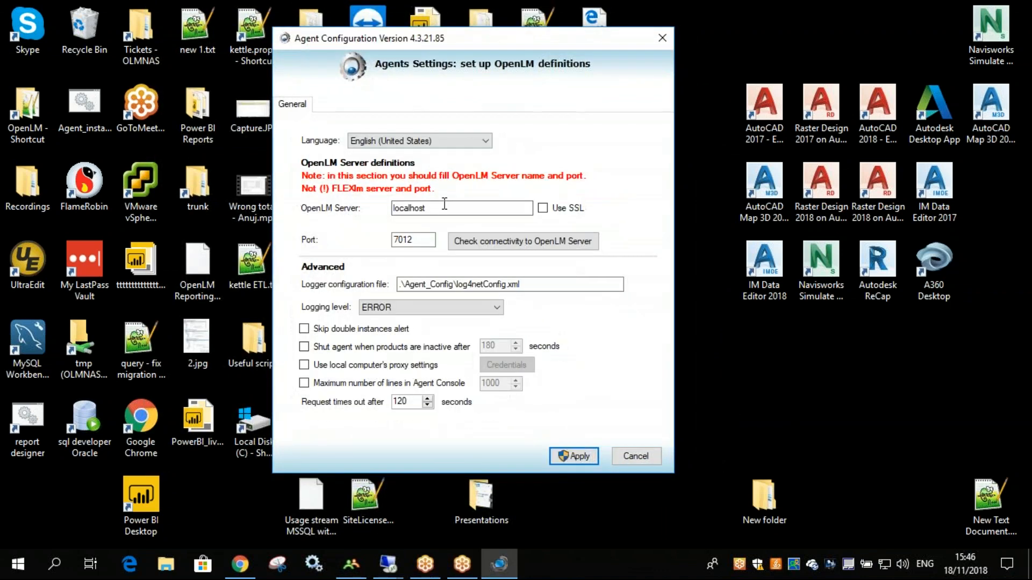
drag(428, 207, 389, 207)
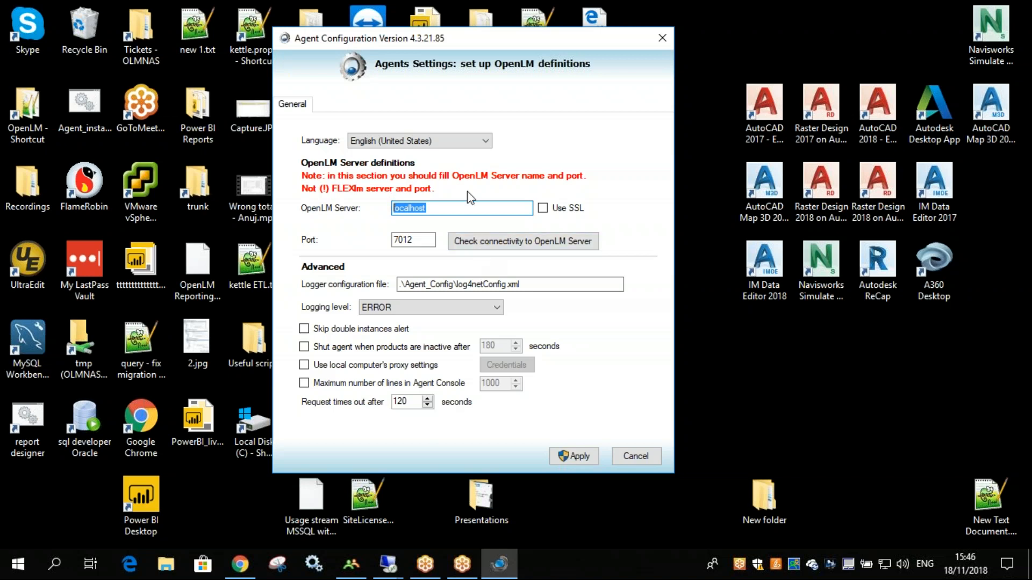
text(Demov)
key(BackSpace)
key(BackSpace)
key(BackSpace)
key(BackSpace)
key(BackSpace)
text(win10demo)
- Check the agent's connectivity to the OpenLM Server and apply the agent configuration
click(504, 244)
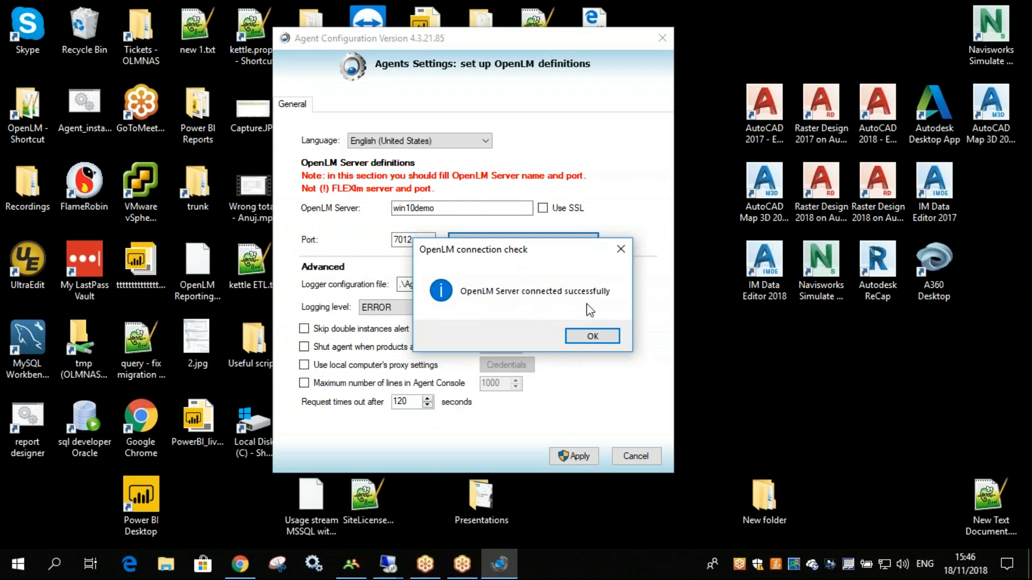
click(593, 336)
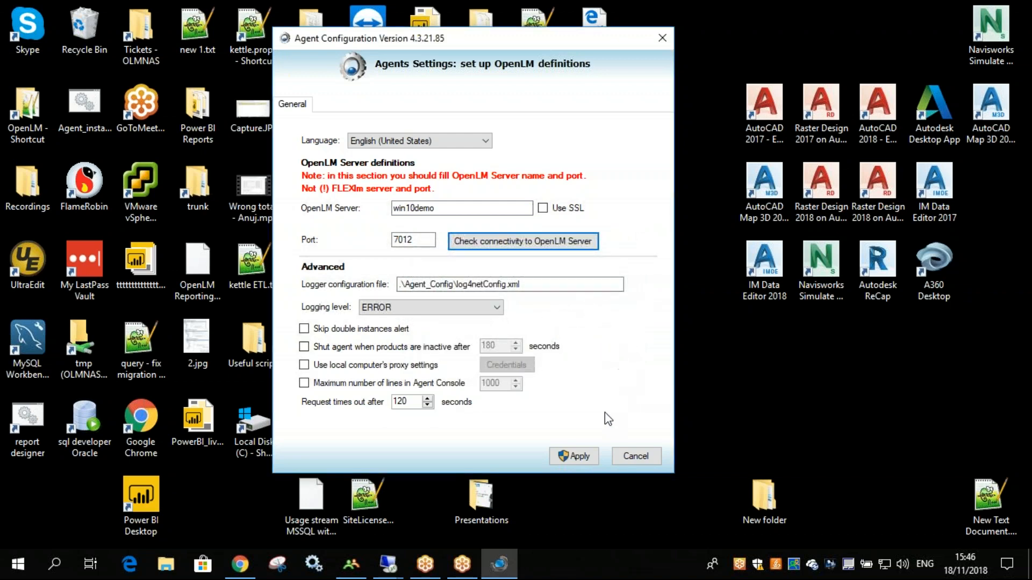
click(576, 458)
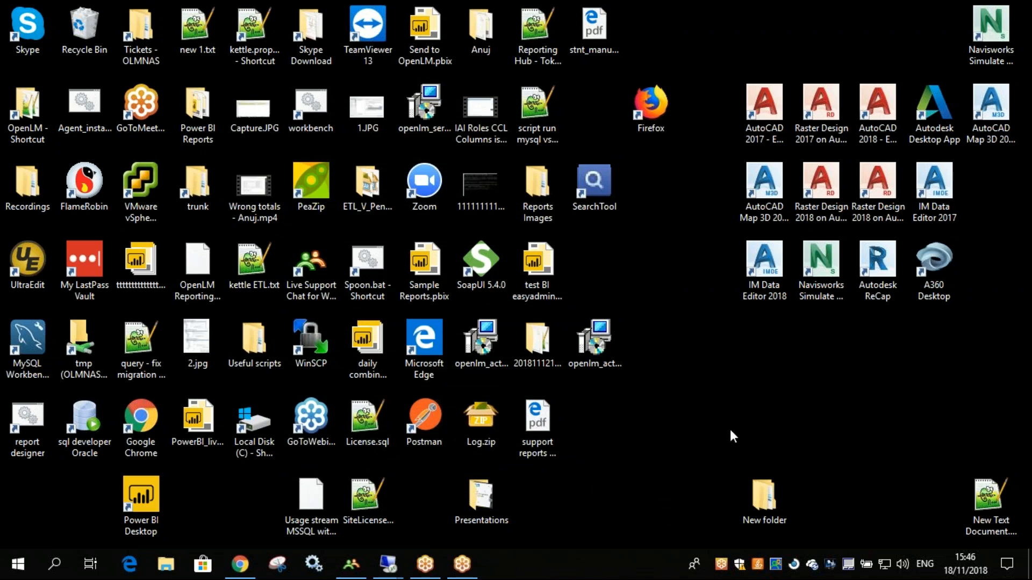
- Launch AutoCAD 2017 - English from the local desktop
click(755, 98)
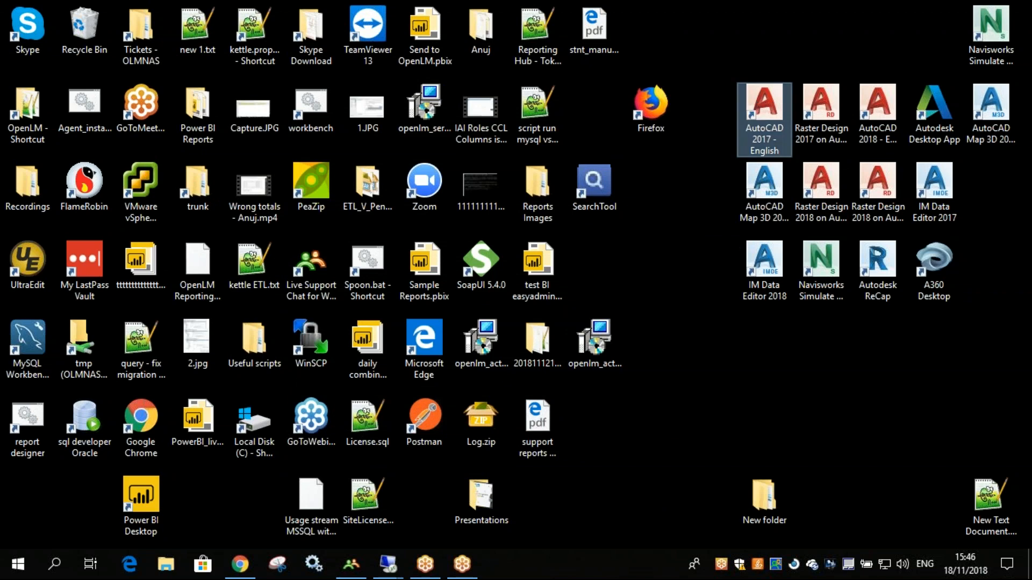
click(766, 110)
key(Return)
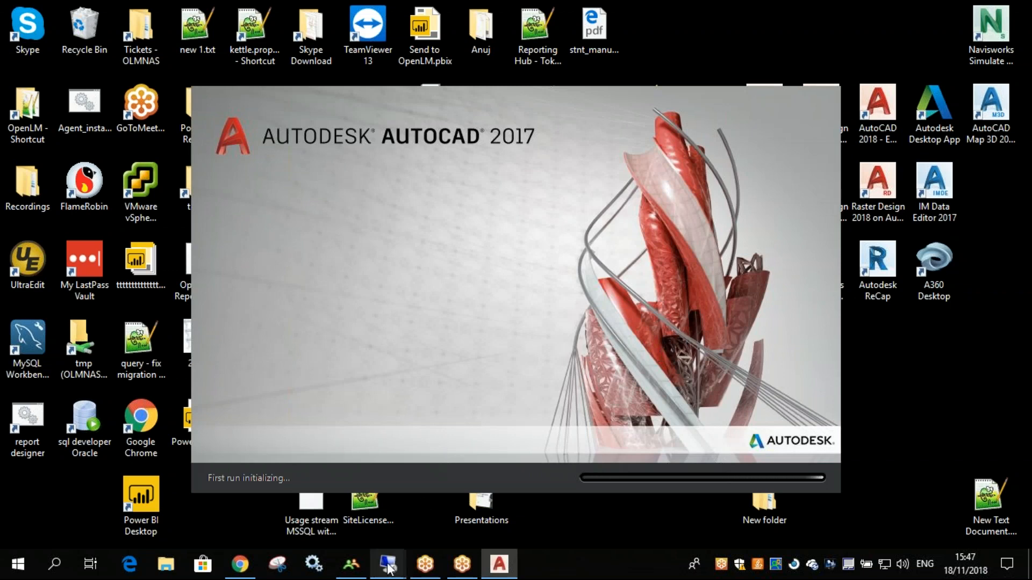
- Switch to the OpenLM User Interface in the win10demo remote session, close the Administration window and refresh the License Servers list
mouse_move(387, 563)
click(337, 524)
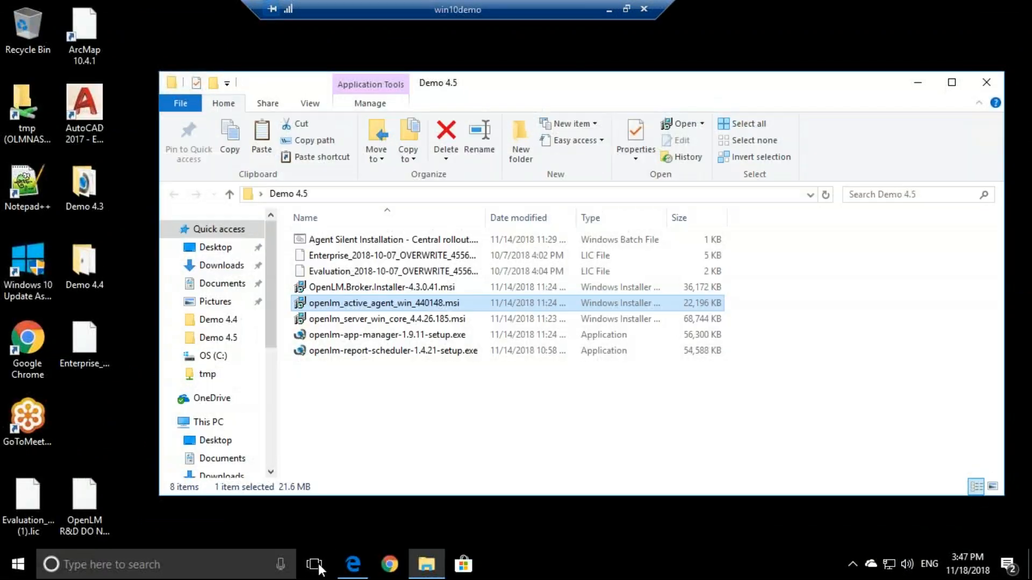
click(353, 564)
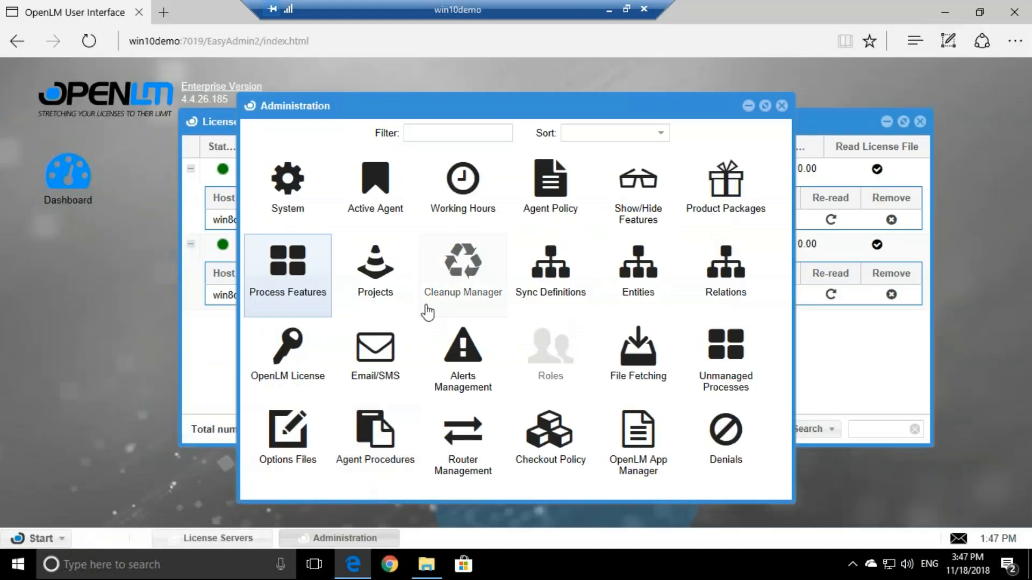
click(782, 105)
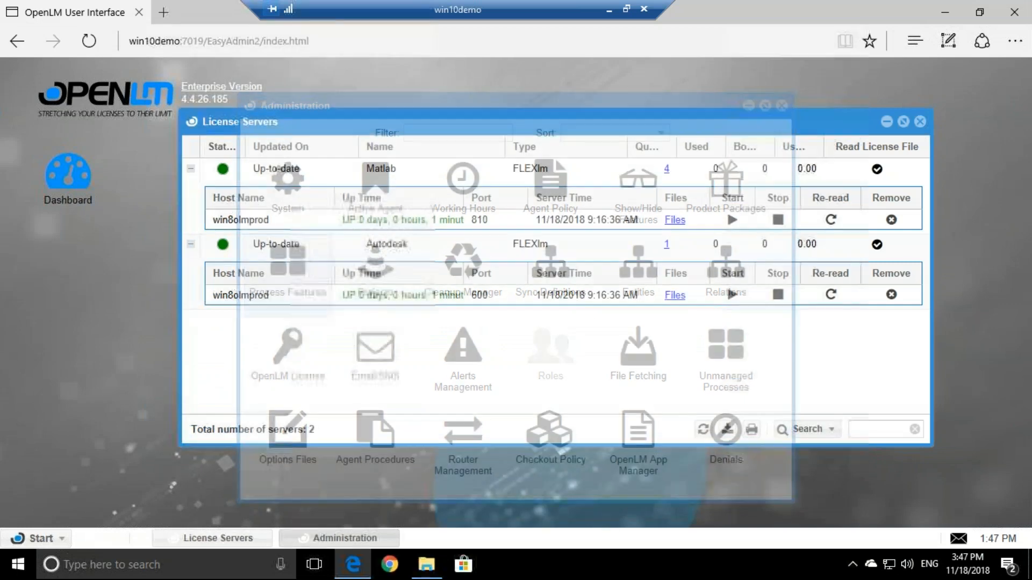
mouse_move(397, 244)
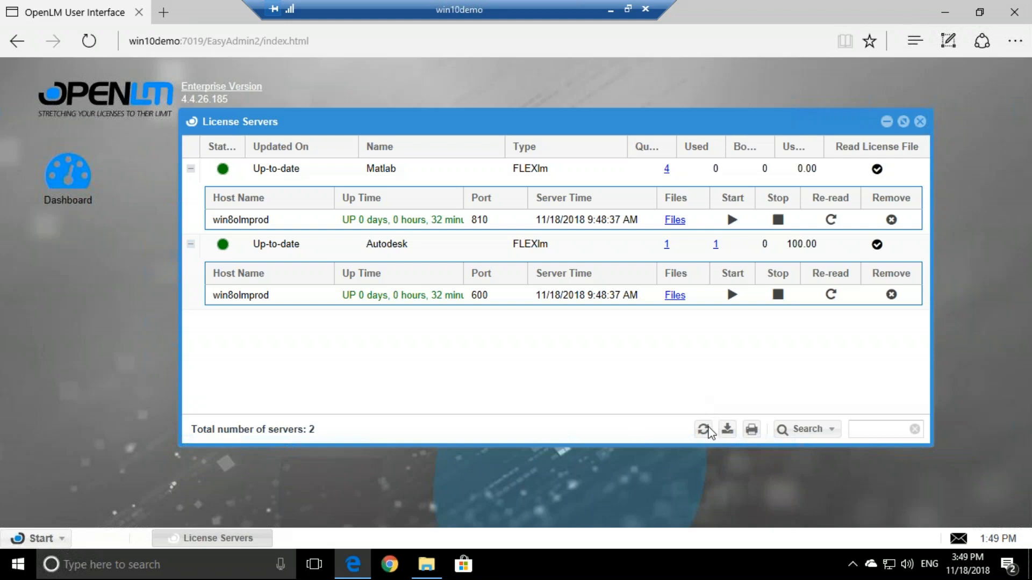
click(703, 429)
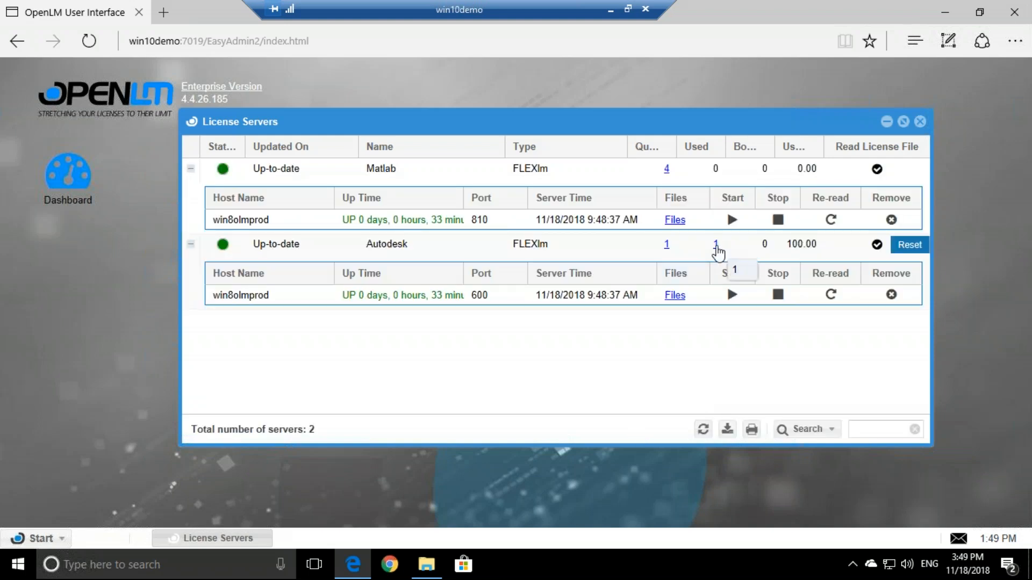
- Open the currently consumed licenses of the Autodesk server, refresh them and examine the user and application idle times
click(716, 246)
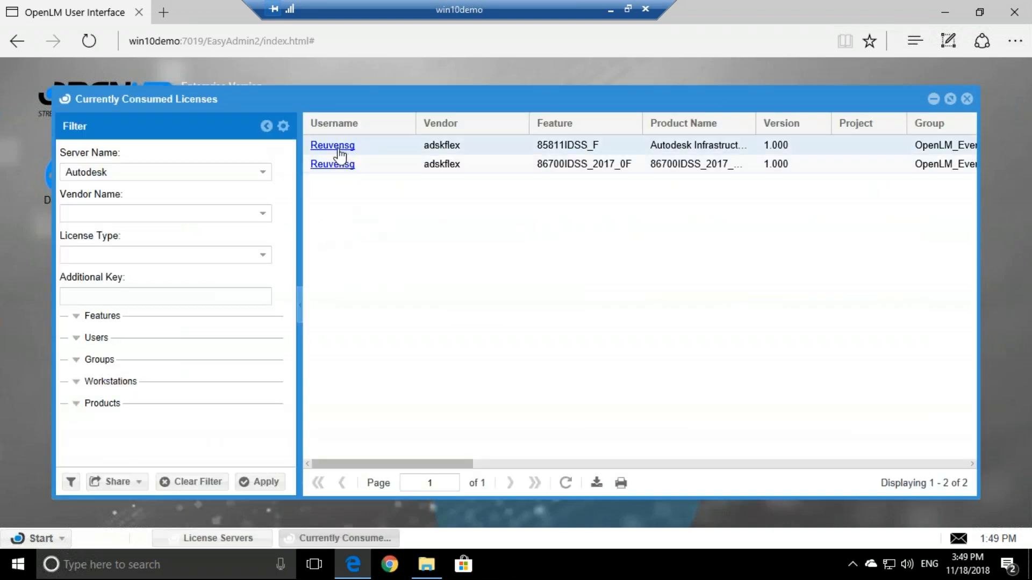
drag(460, 463, 959, 436)
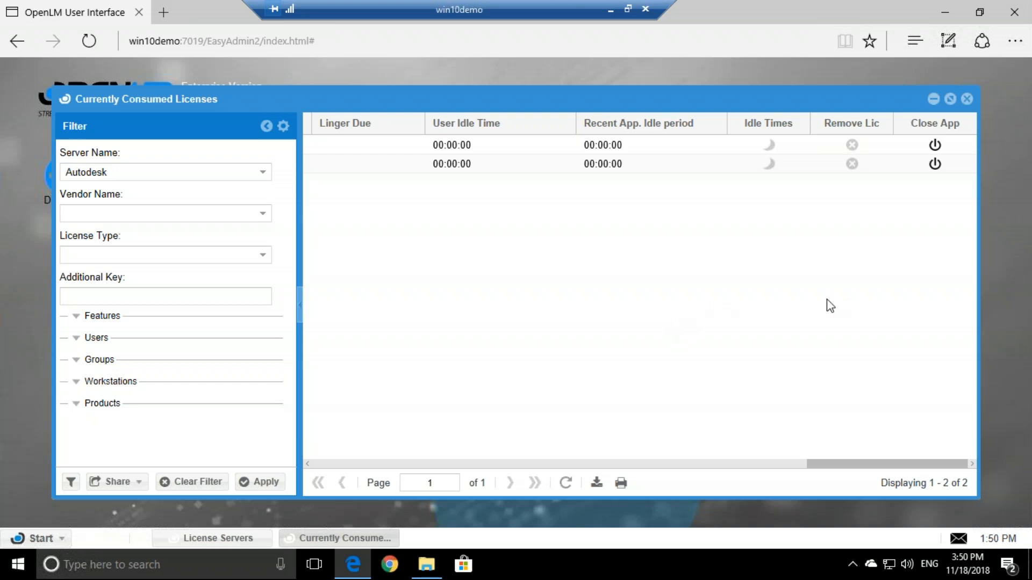
click(564, 483)
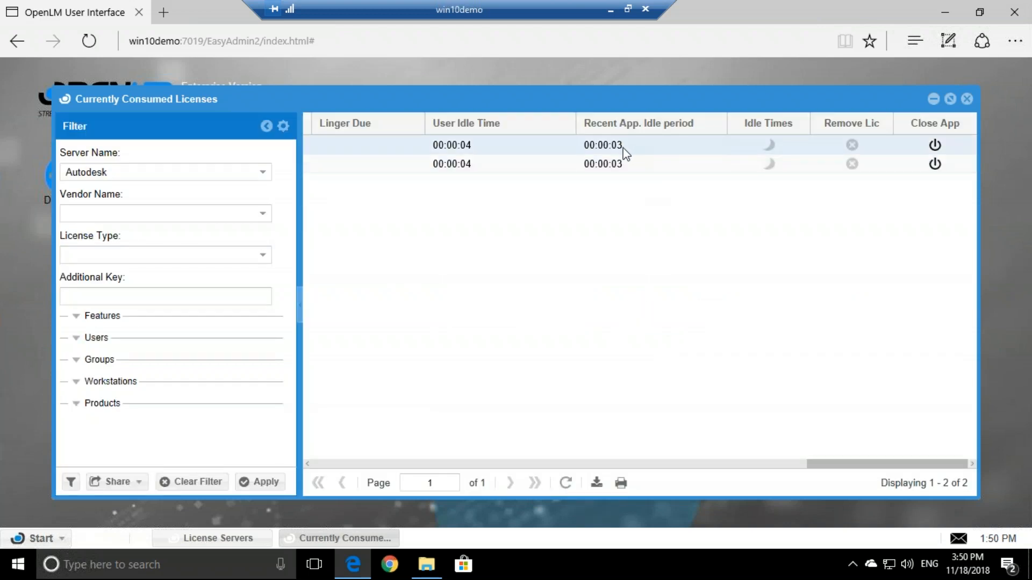
mouse_move(618, 148)
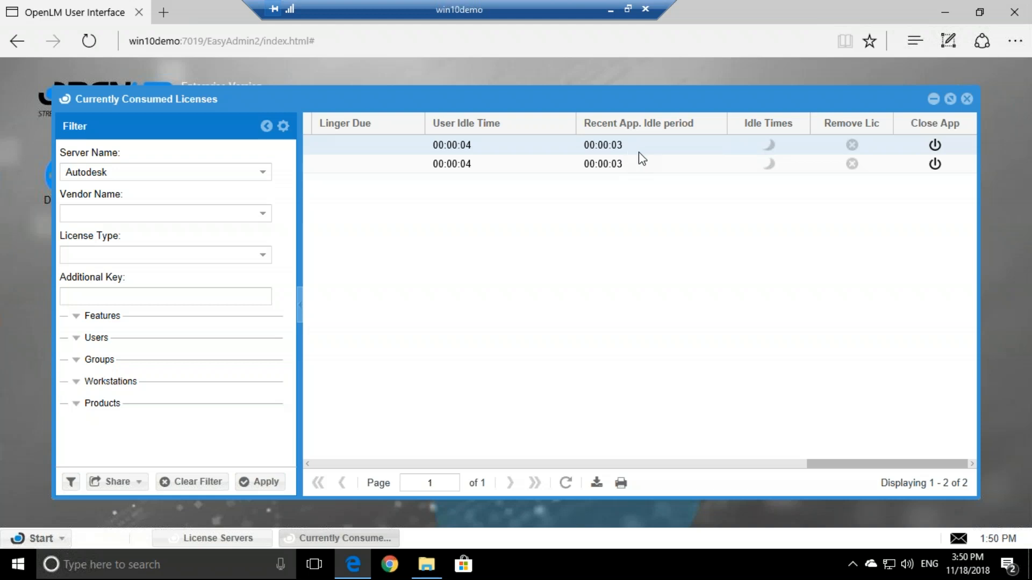
- Shut down the application holding the first consumed license and switch to the AutoCAD window on the local desktop
click(935, 146)
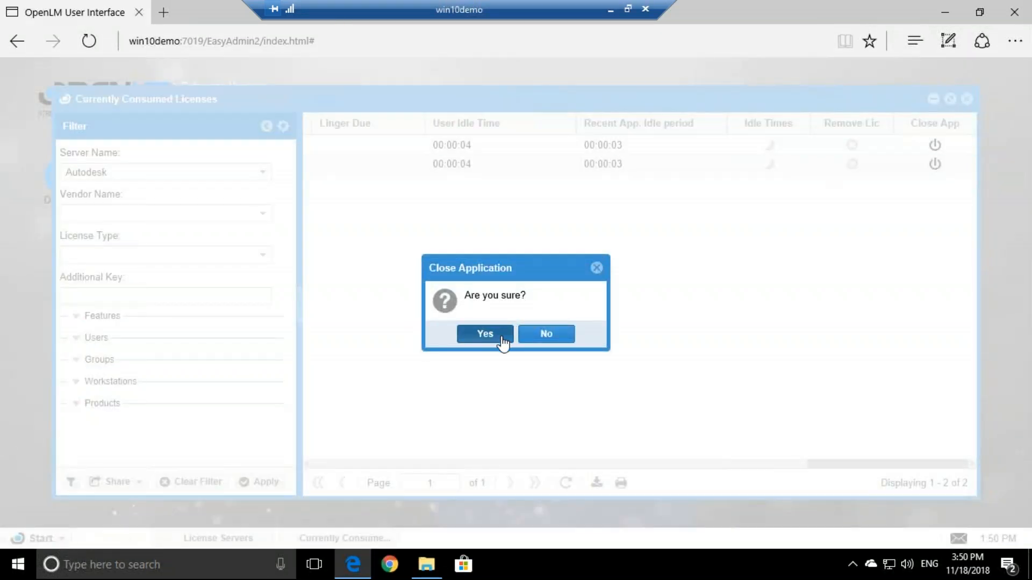
click(485, 335)
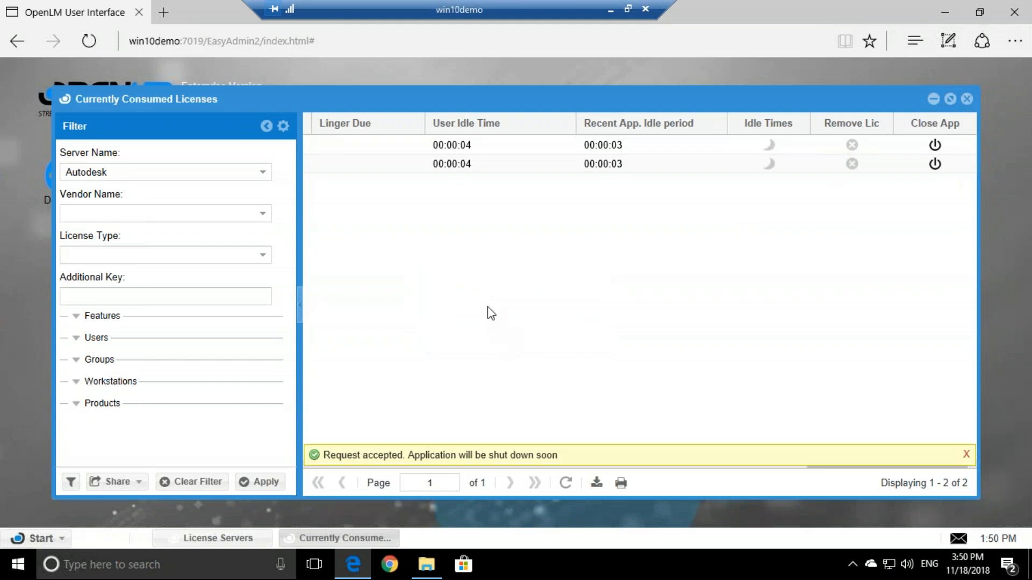
click(612, 13)
click(499, 569)
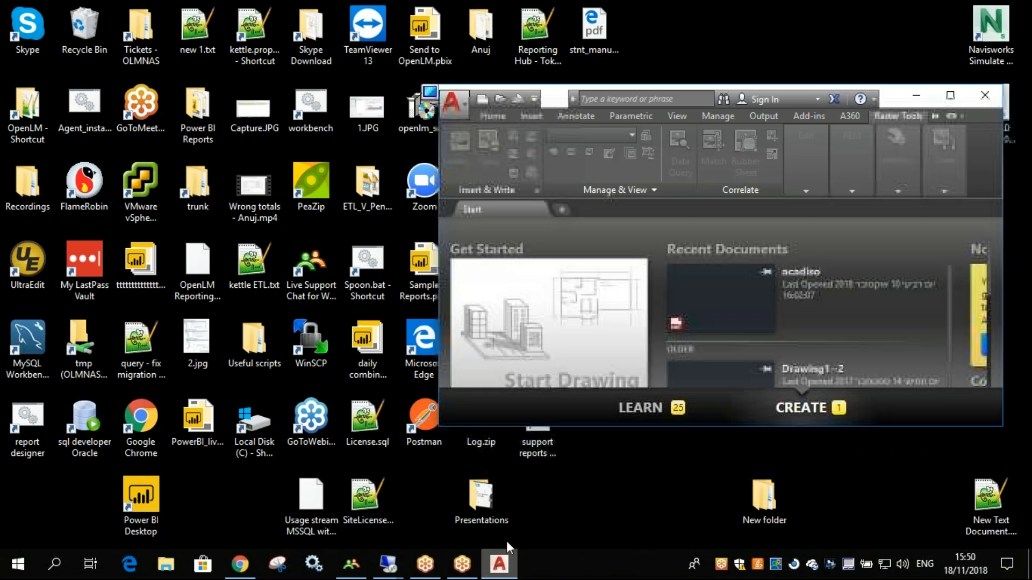
double_click(556, 98)
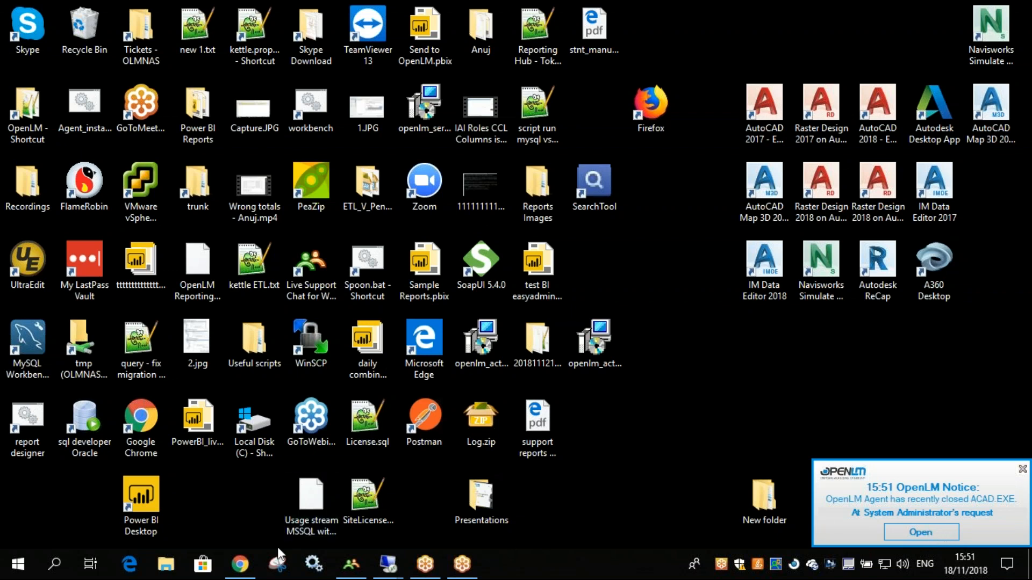
click(240, 563)
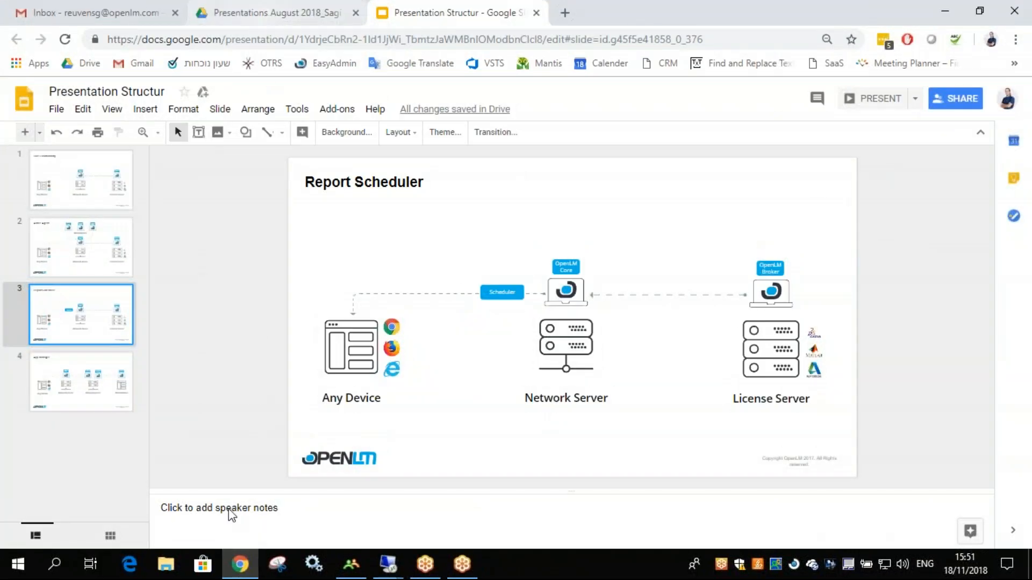
click(239, 563)
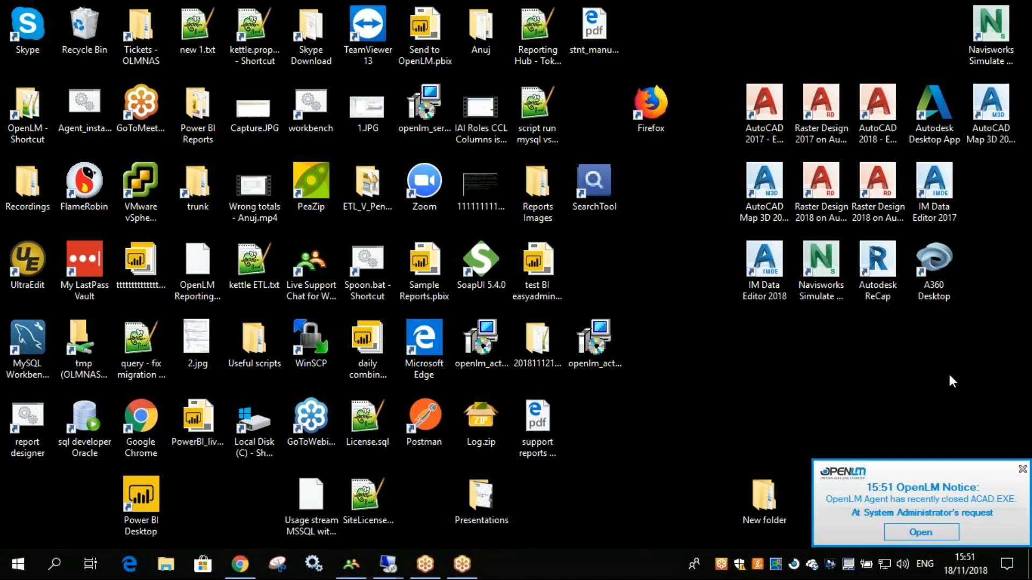